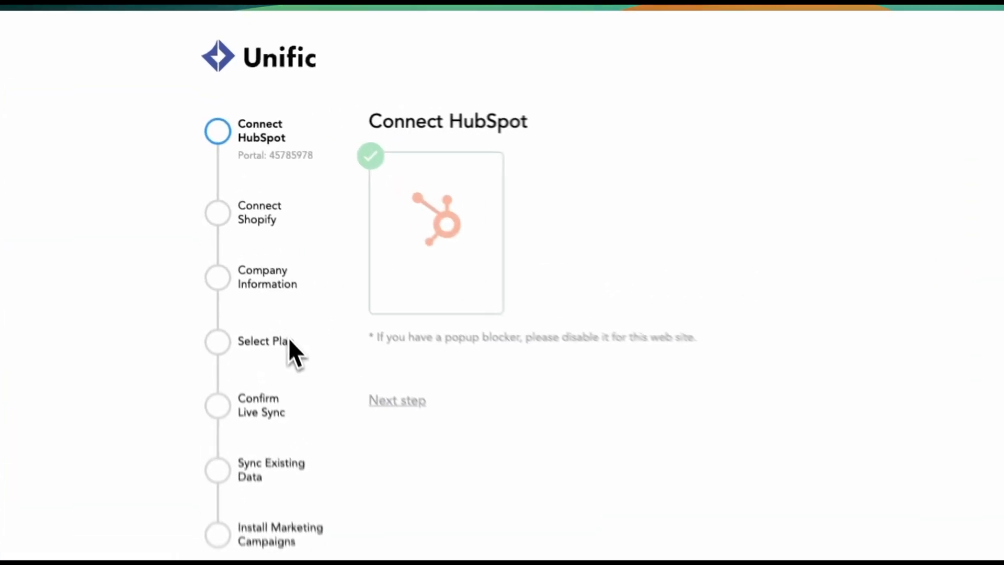
Go to plan selection in the setup wizard, choose a plan and continue past the data sync preview
left_click(289, 342)
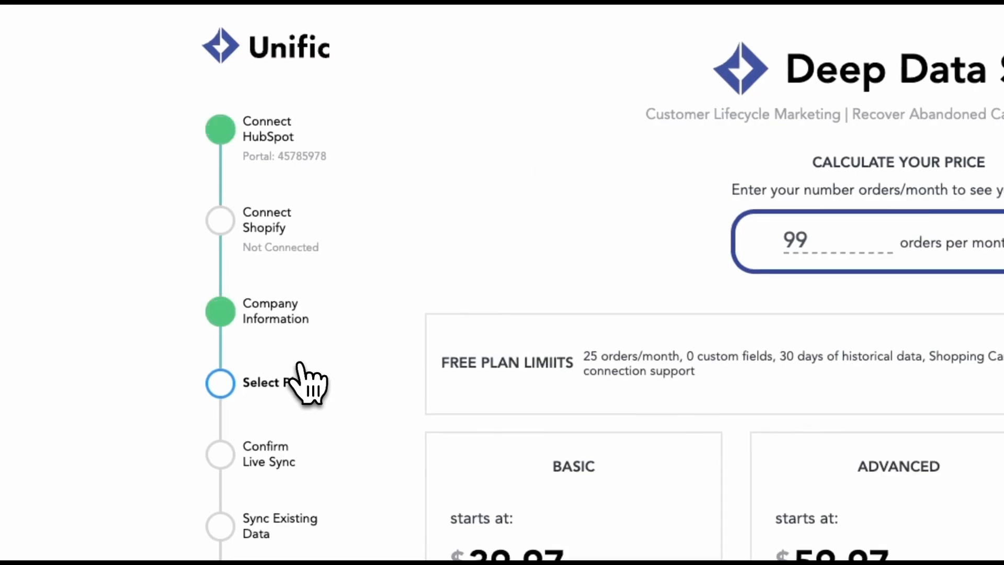
left_click(881, 404)
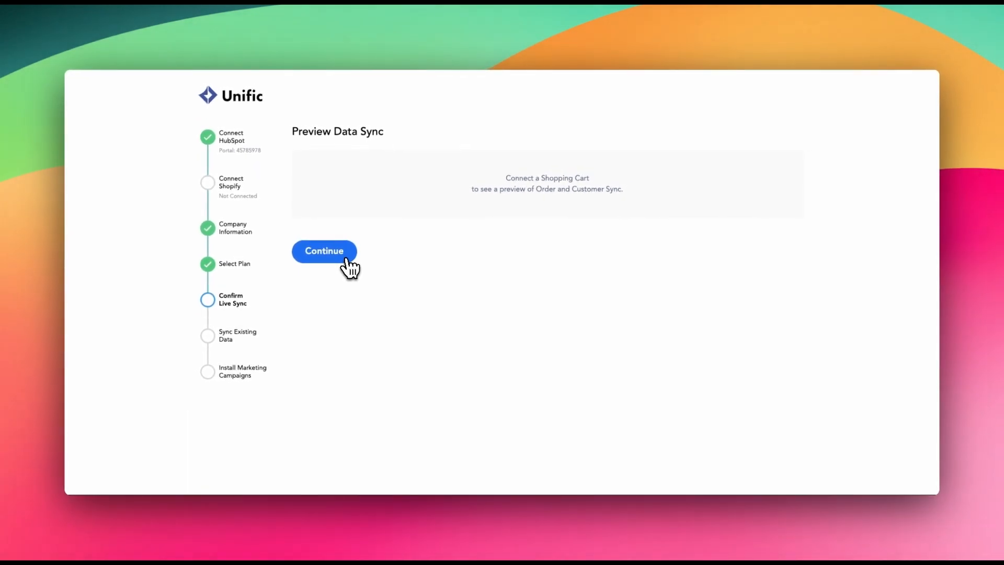
left_click(344, 256)
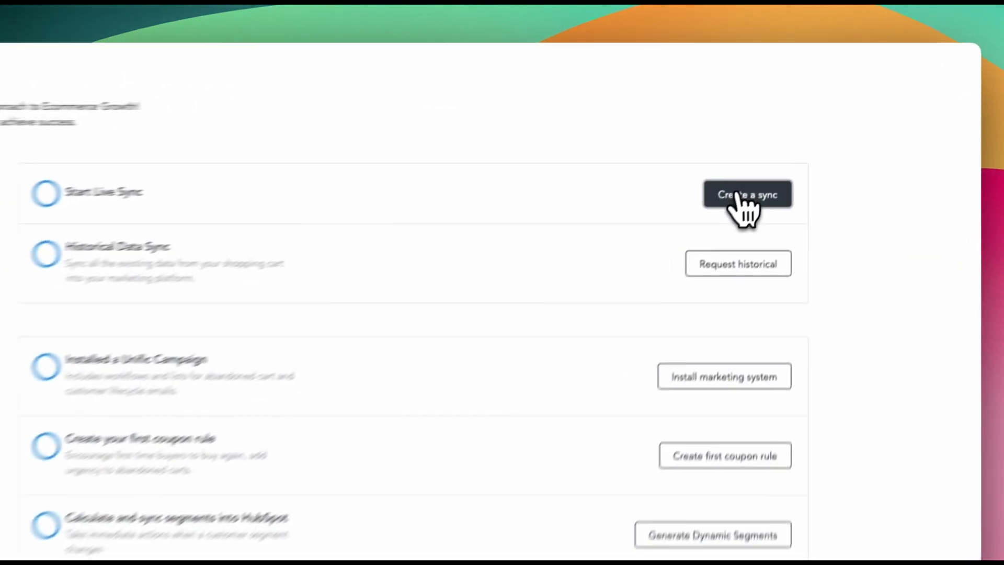
Create the first sync and start connecting Shopify as its source
left_click(808, 153)
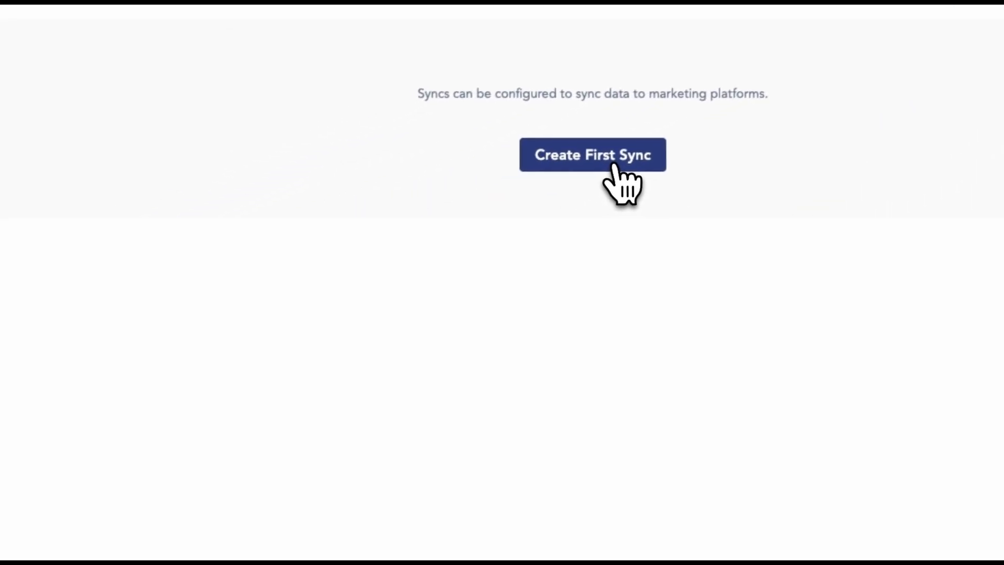
left_click(575, 181)
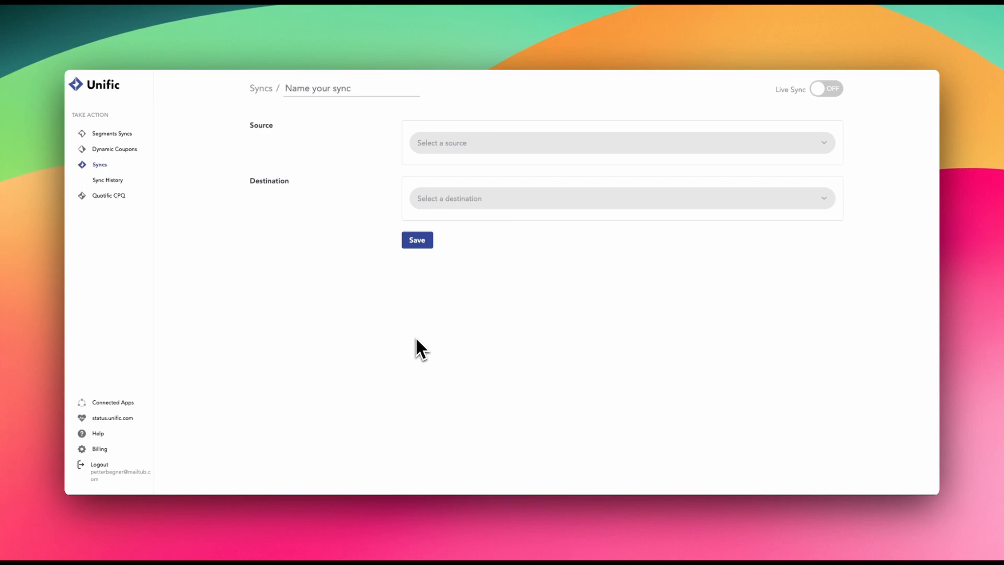
left_click(459, 141)
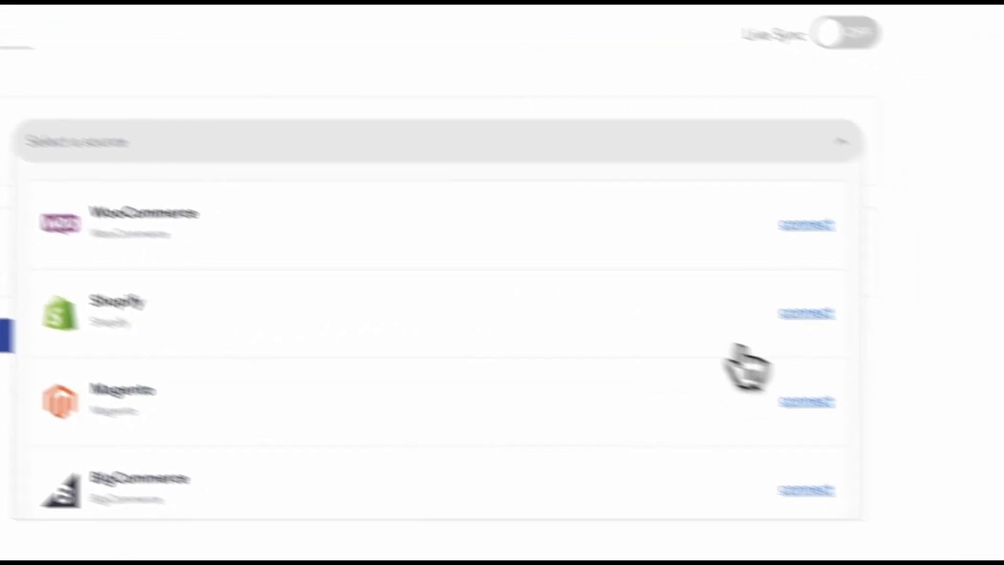
left_click(697, 275)
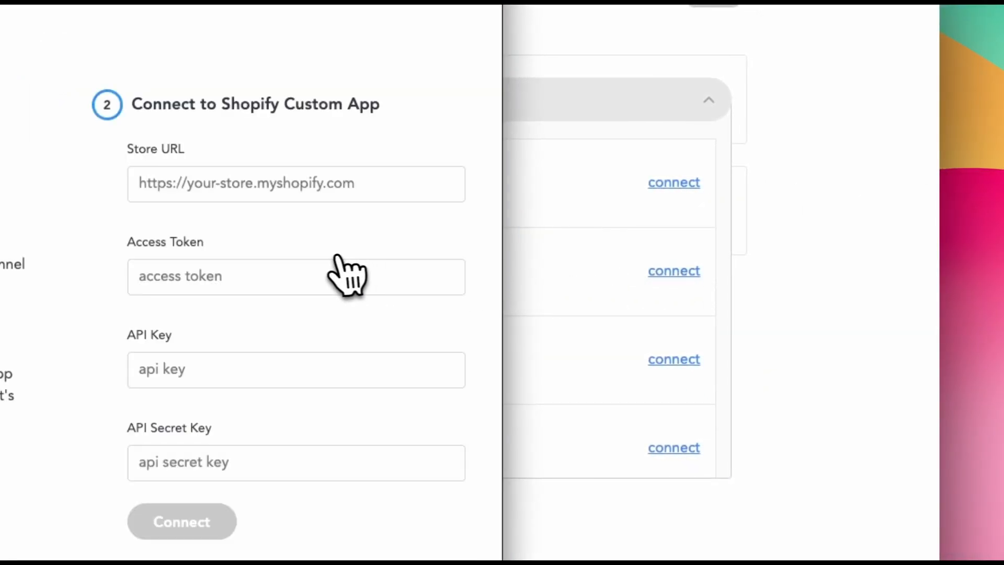
Examine the store URL, access token, API key and API secret key fields required for the Shopify connection
scroll(332, 256, "down", 1)
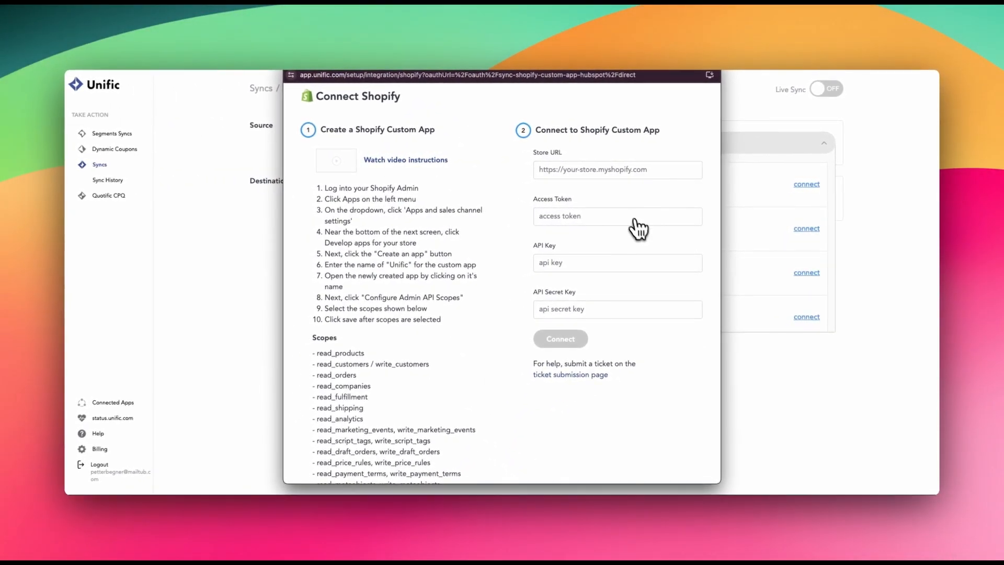
left_click(602, 170)
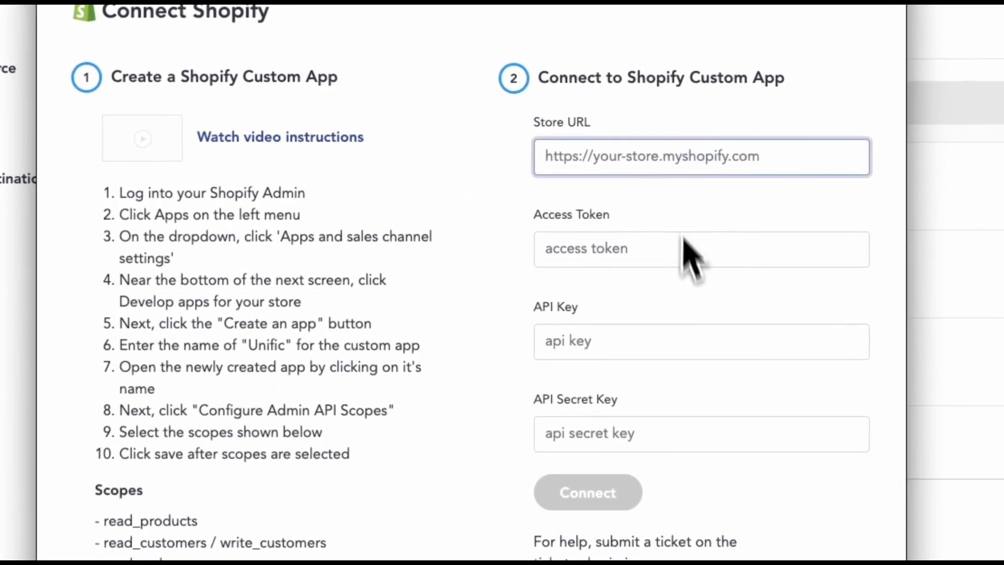
left_click(660, 261)
left_click(645, 337)
left_click(656, 431)
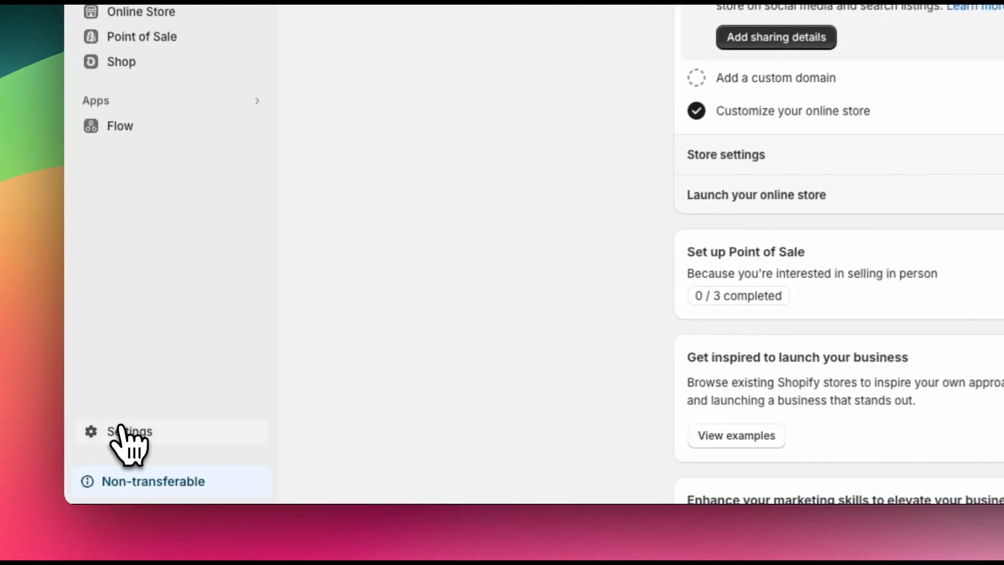
In the Shopify admin, open the app development page in the apps and sales channels settings
left_click(121, 428)
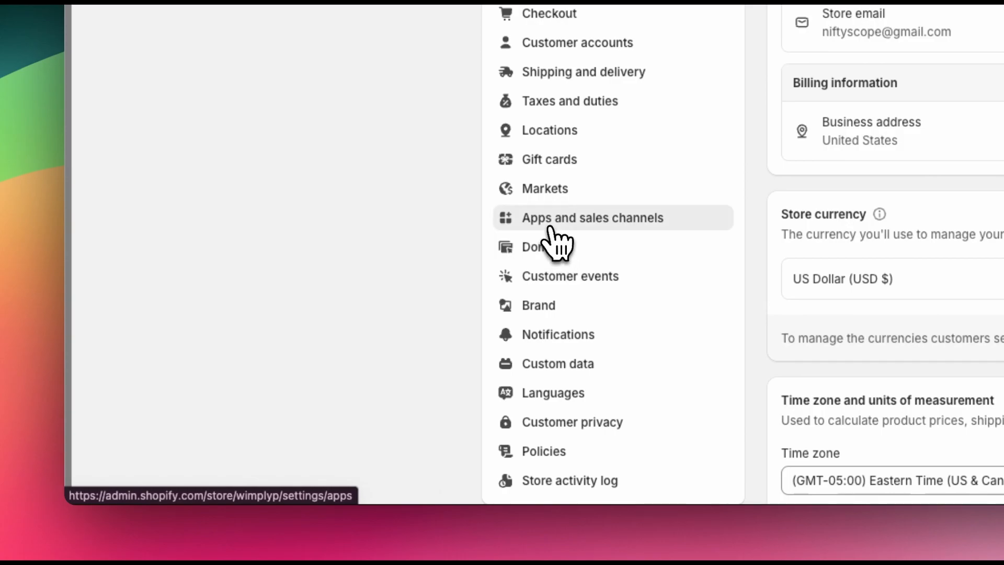
left_click(532, 229)
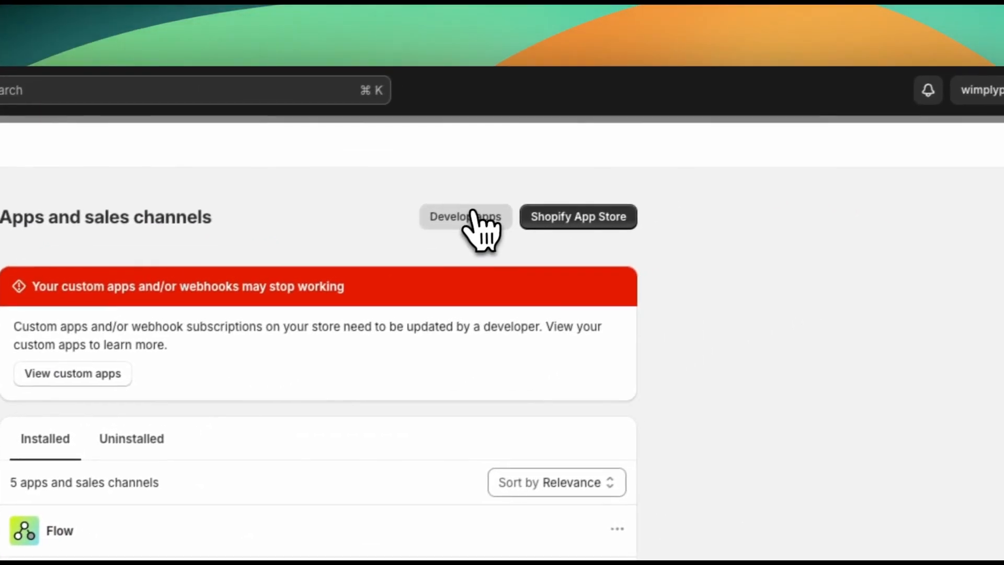
left_click(464, 219)
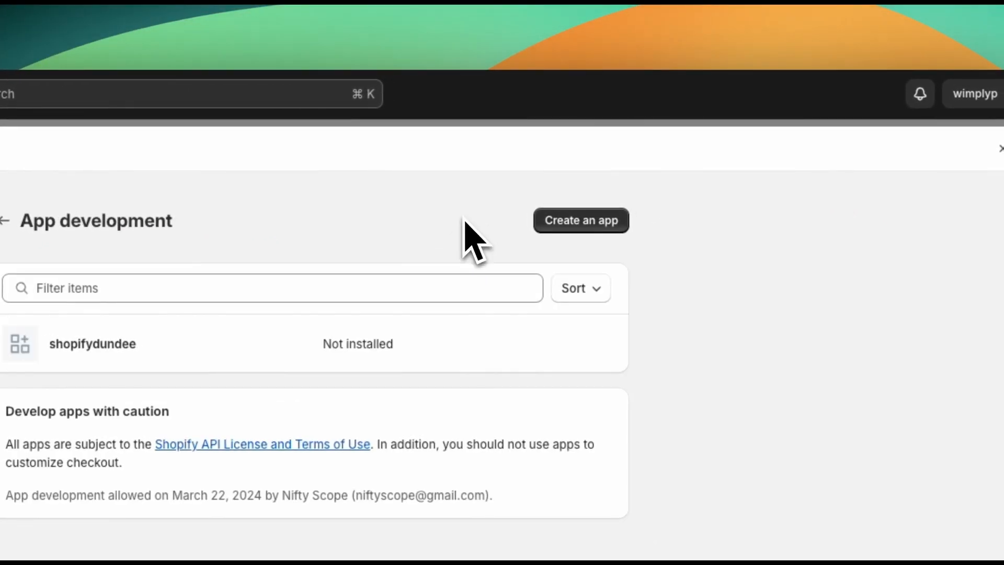
Create a custom app named Unific
left_click(559, 220)
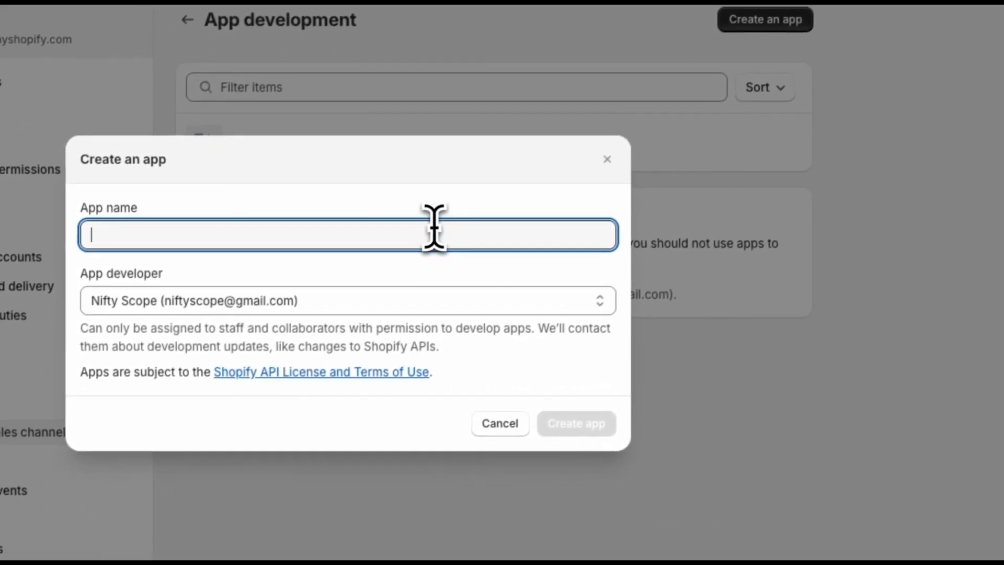
type("Unific")
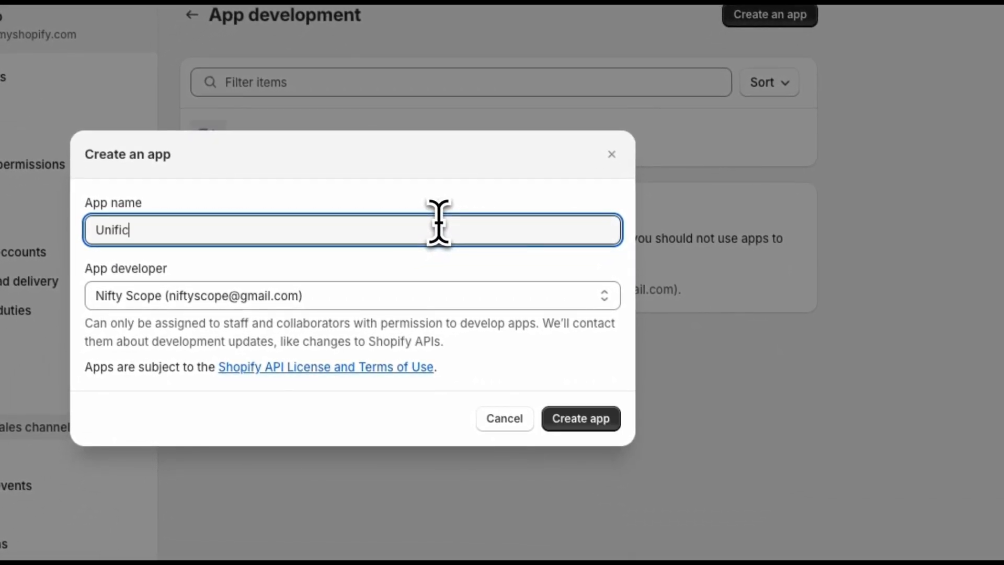
left_click(565, 413)
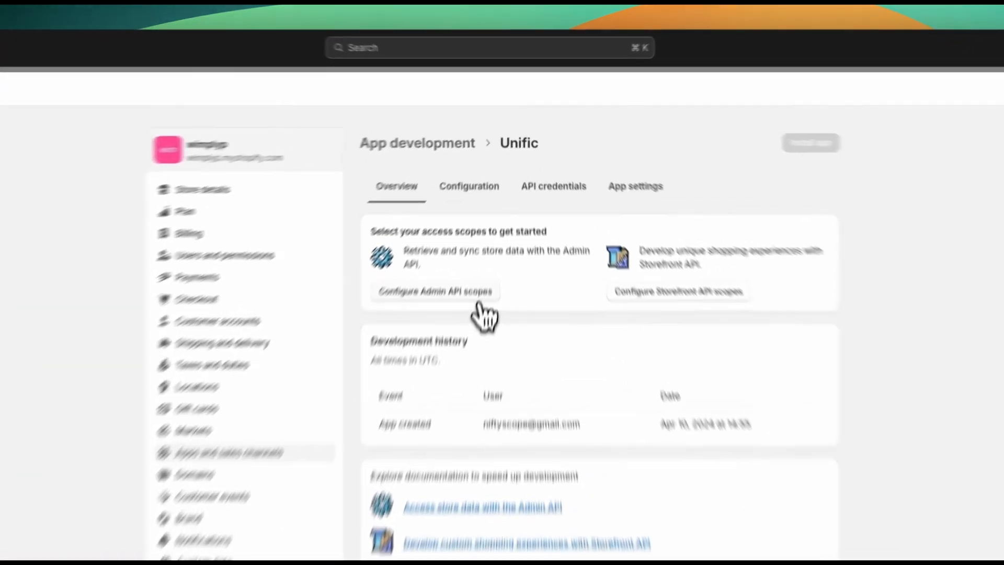
Configure the custom app's Admin API scopes, filtering for read_prod and enabling read_products
left_click(489, 245)
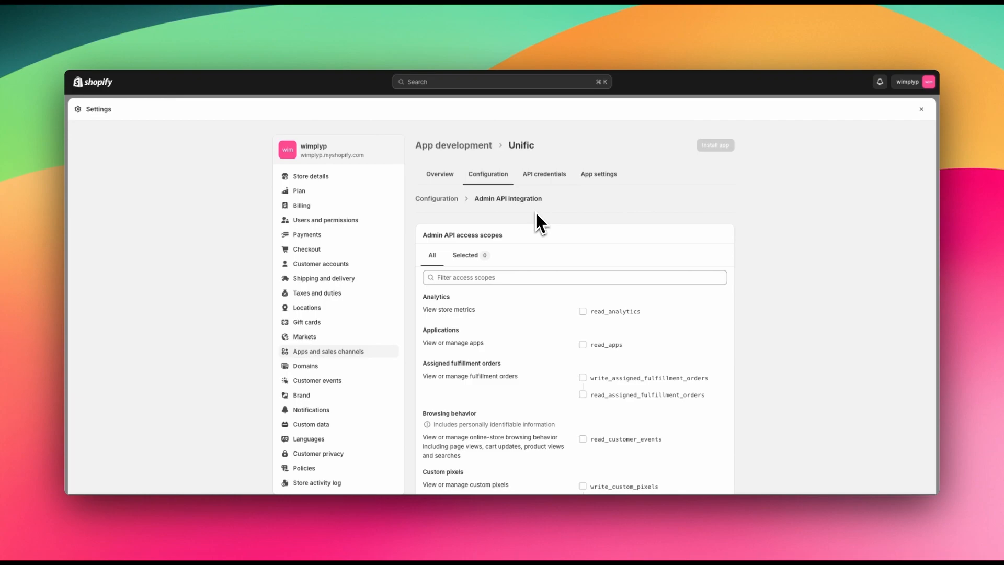
left_click(507, 276)
type("read_prod")
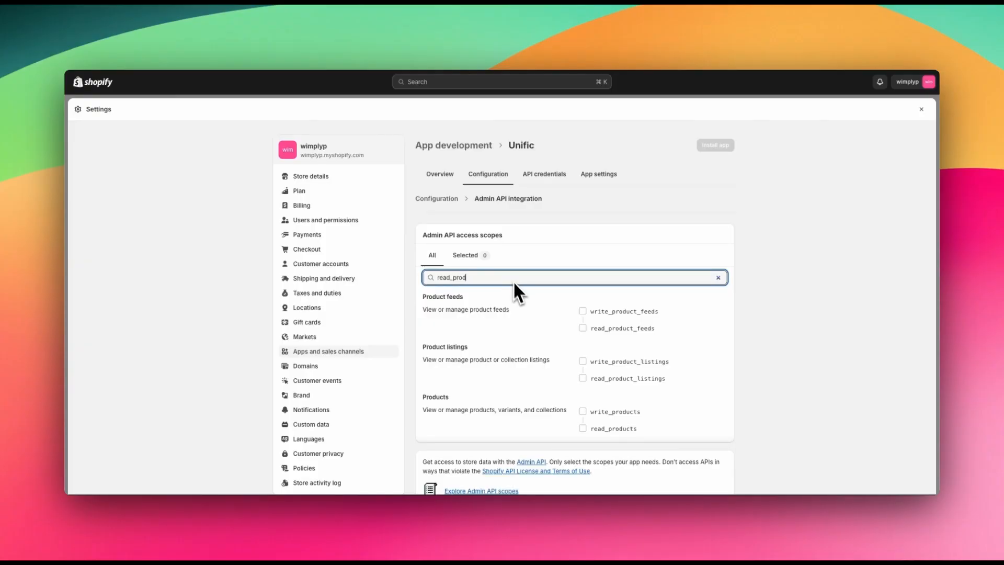
left_click(582, 428)
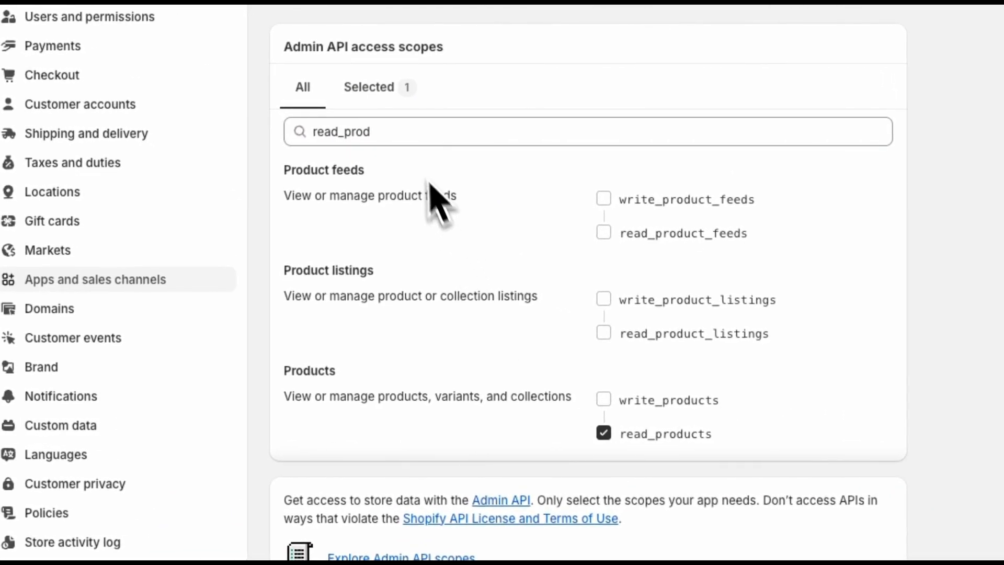
Filter the scopes for read_cus, enable read_customers and write_customers, and save the Admin API scopes
triple_click(400, 132)
key("BackSpace")
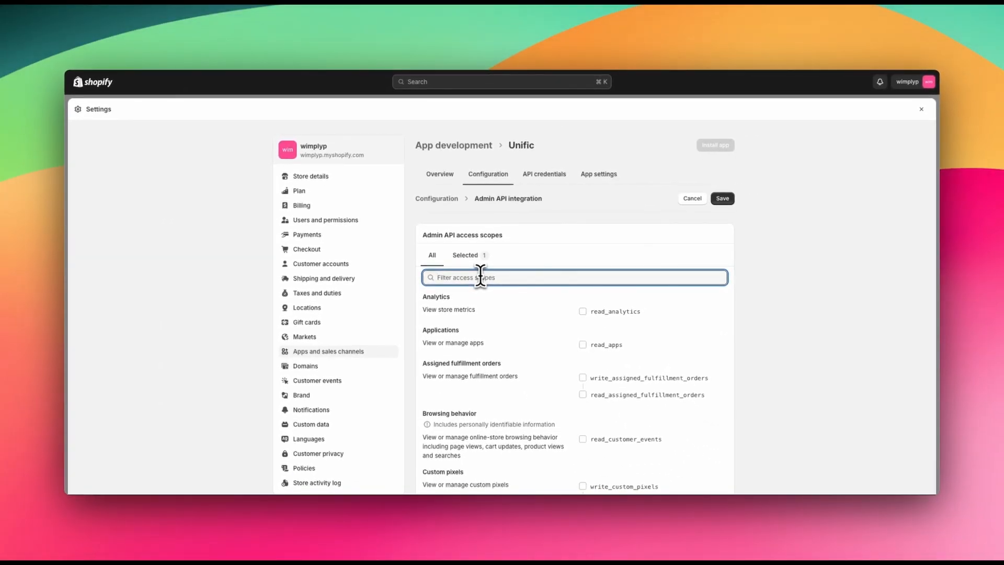
type("read_cus")
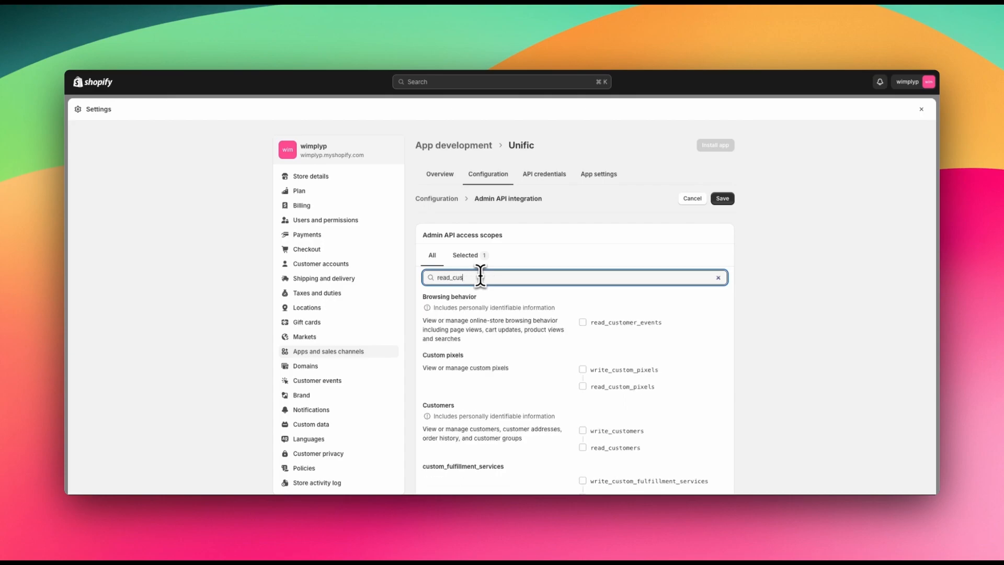
left_click(582, 448)
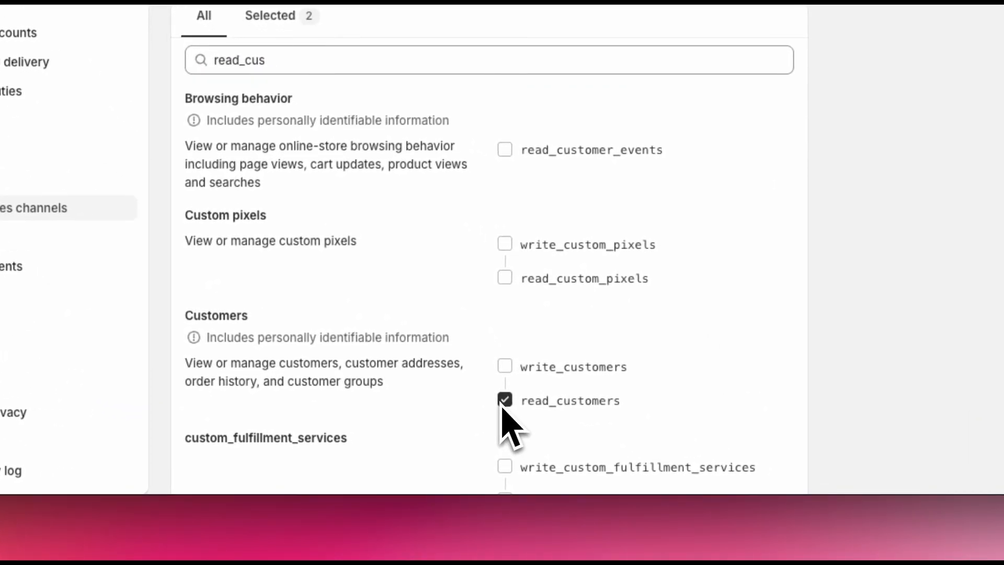
left_click(505, 367)
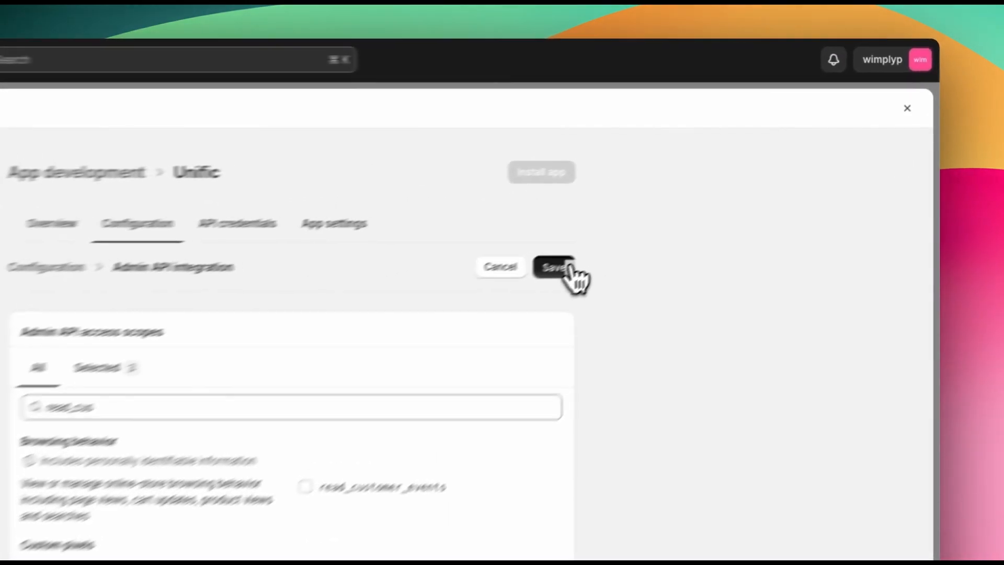
left_click(568, 268)
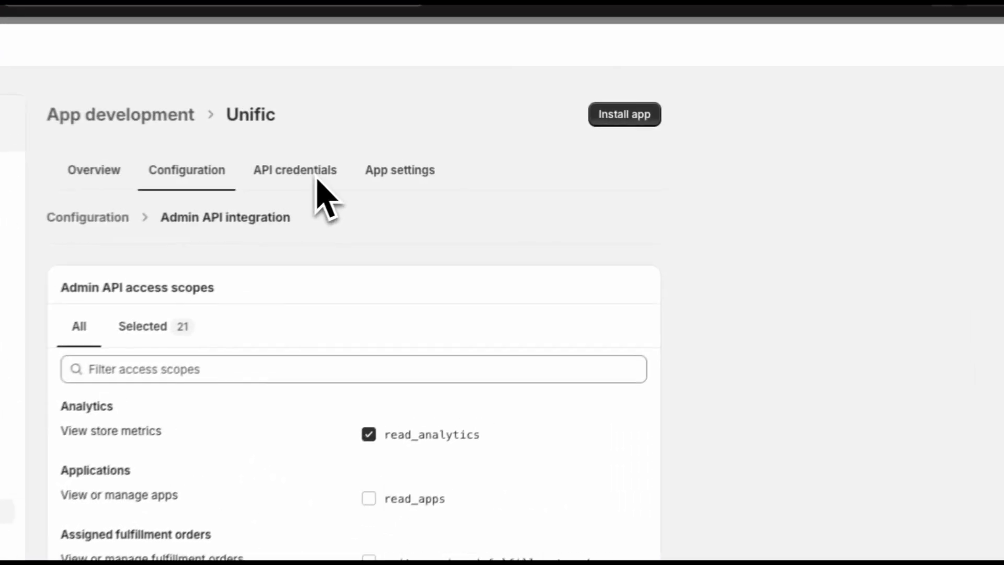
Open the custom app's API credentials and install the app on the store
left_click(554, 176)
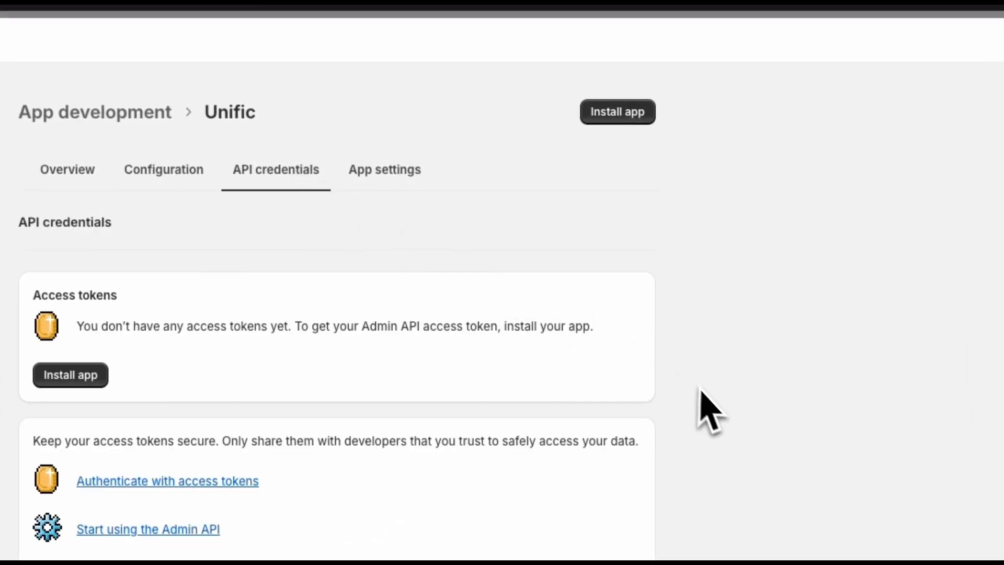
scroll(713, 414, "down", 3)
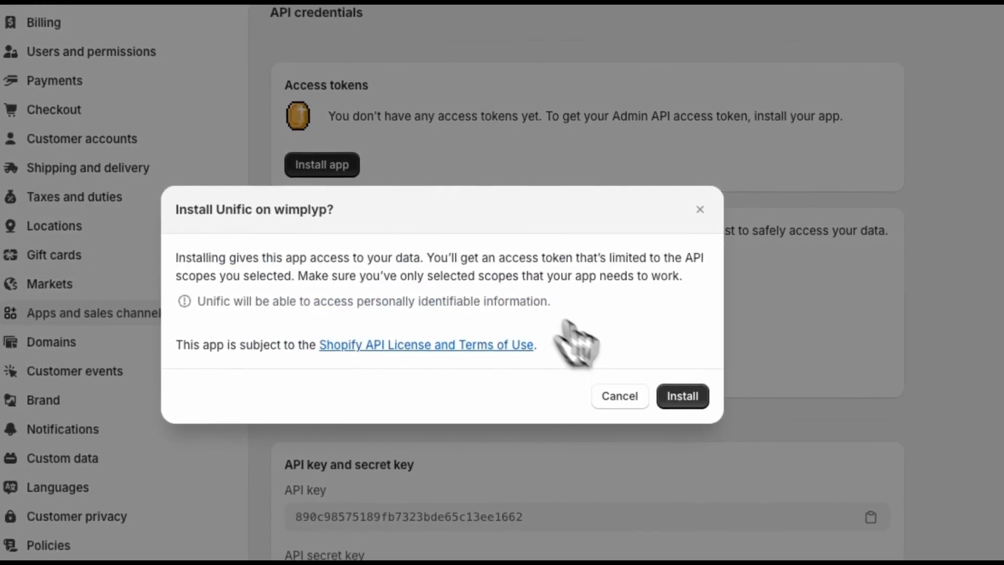
left_click(678, 398)
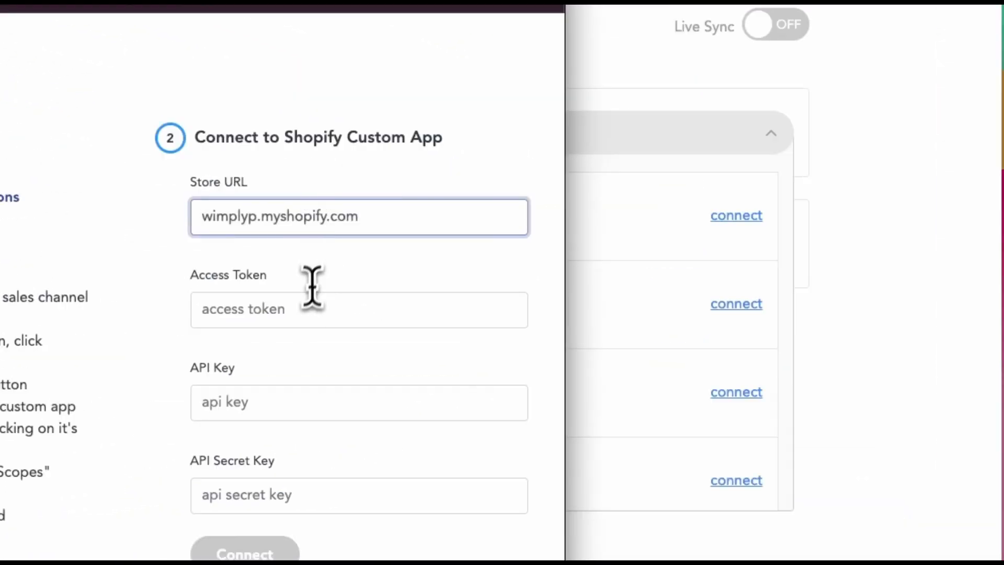
In Unific's Shopify connection form, paste the access token, API key and API secret key, and connect the store
left_click(251, 167)
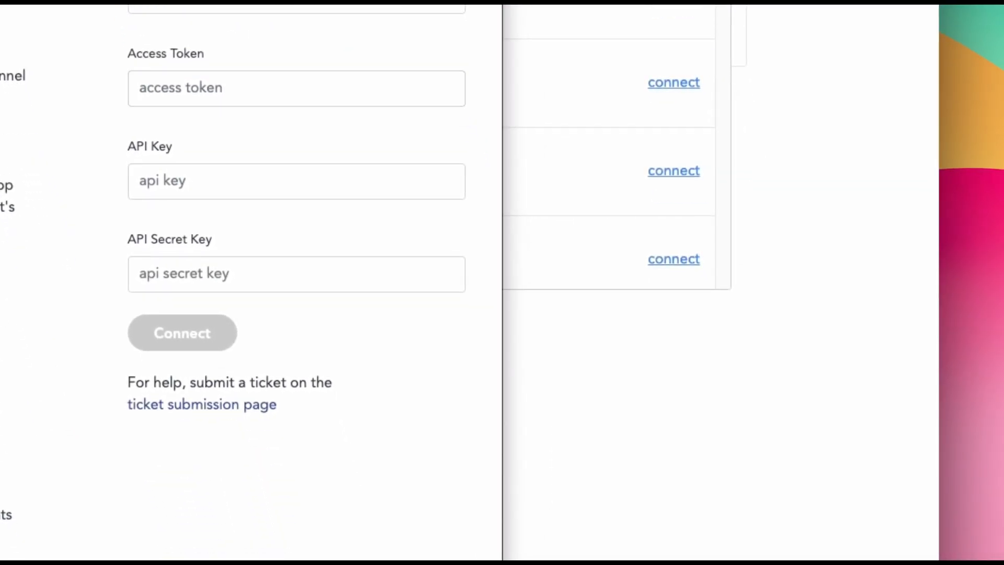
key("ctrl+v")
left_click(247, 181)
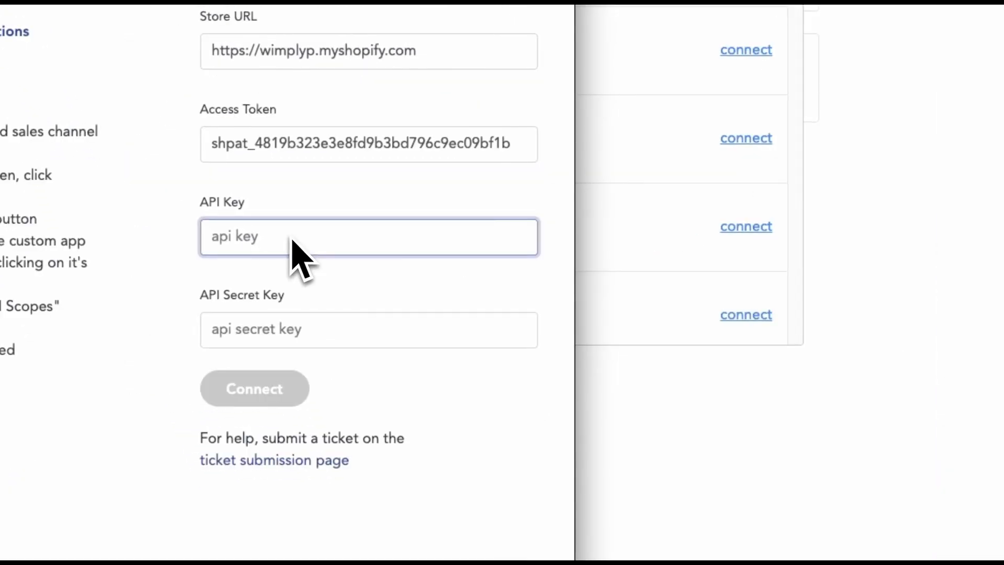
key("ctrl+v")
left_click(291, 330)
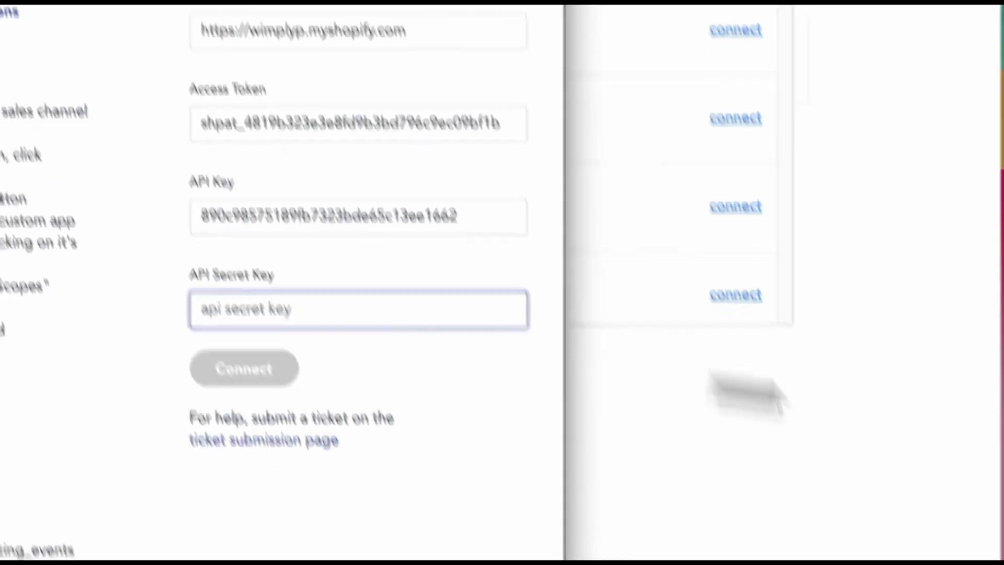
key("ctrl+v")
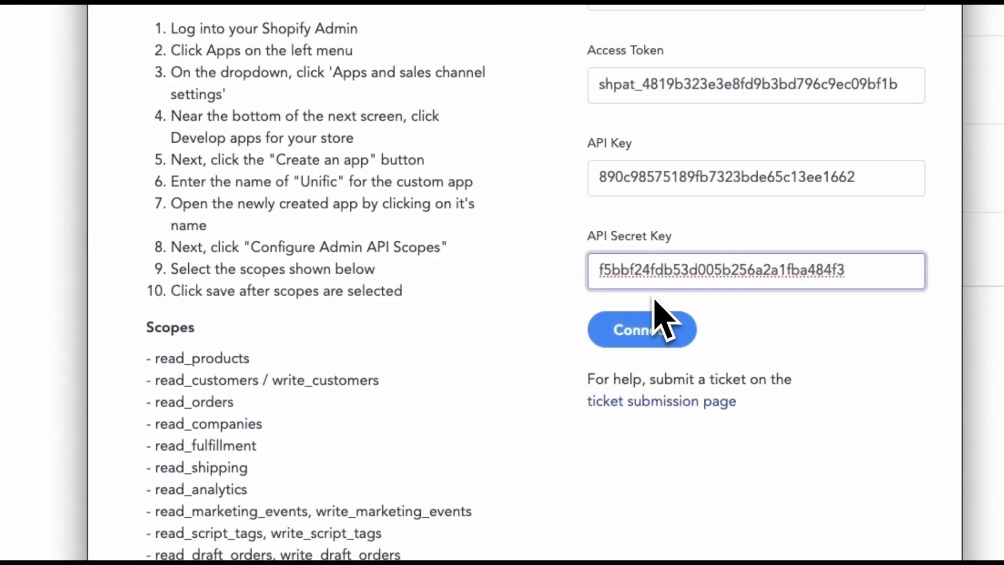
left_click(666, 330)
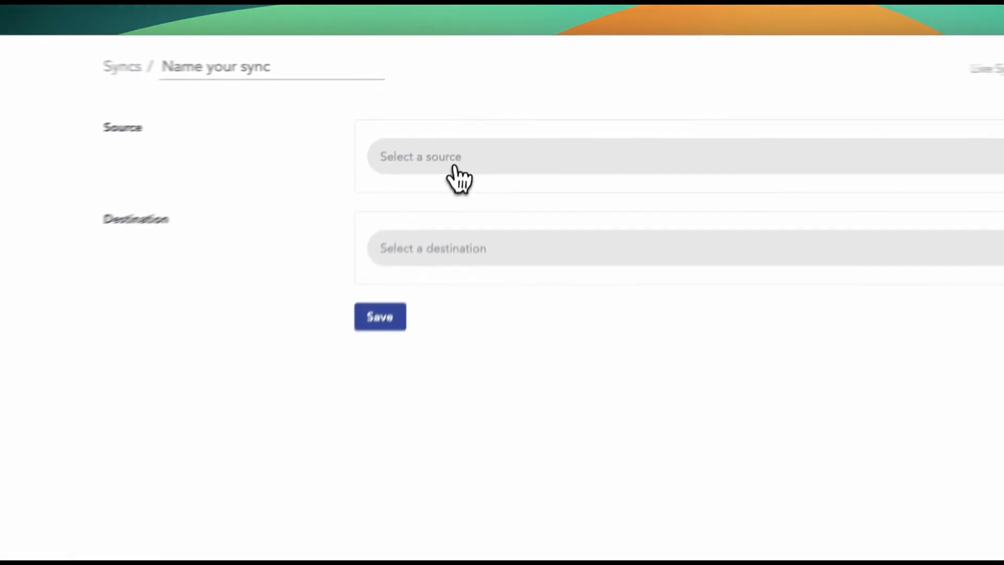
Set Shopify Custom App Sync as the sync's source and start connecting Shopify Sync By Unific (For HubSpot) as a destination
left_click(463, 148)
left_click(464, 209)
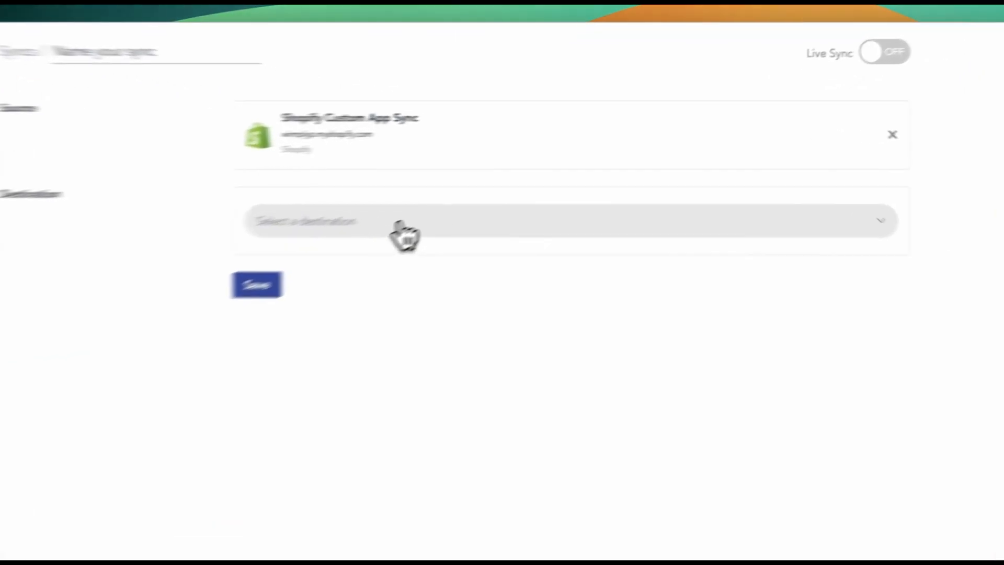
left_click(513, 207)
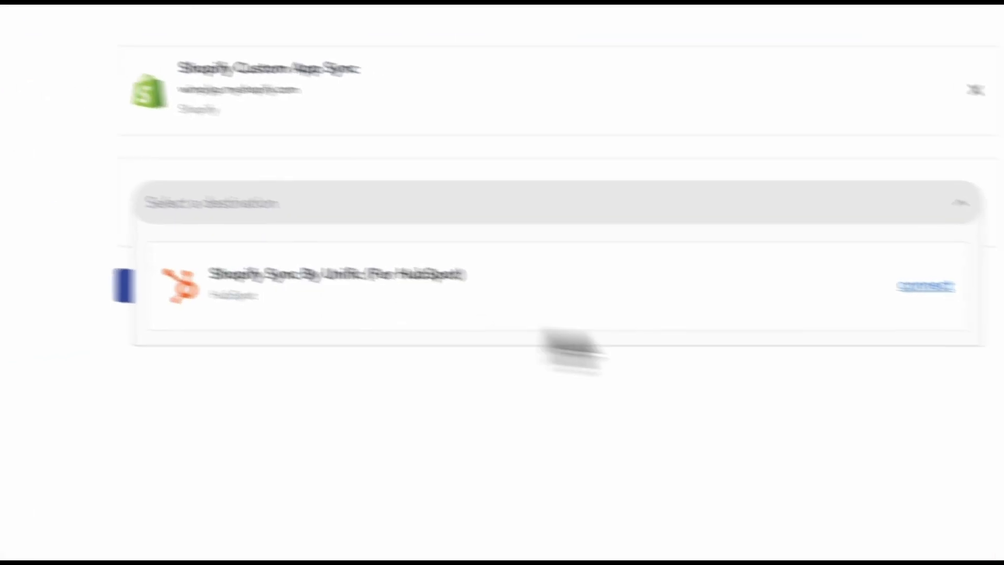
left_click(748, 252)
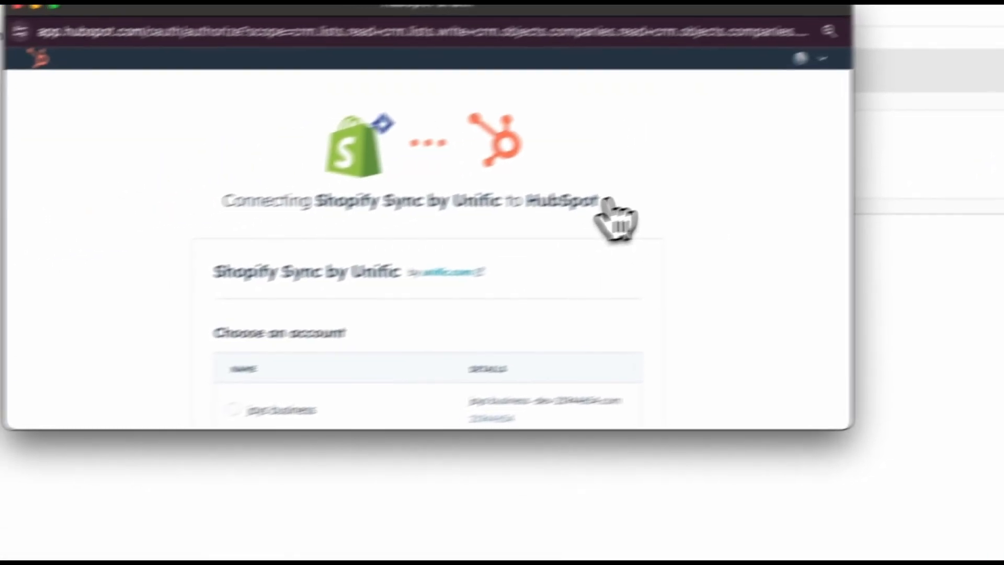
Choose the jays business HubSpot account, accept the third-party app terms and connect Shopify Sync by Unific to it
scroll(585, 205, "down", 3)
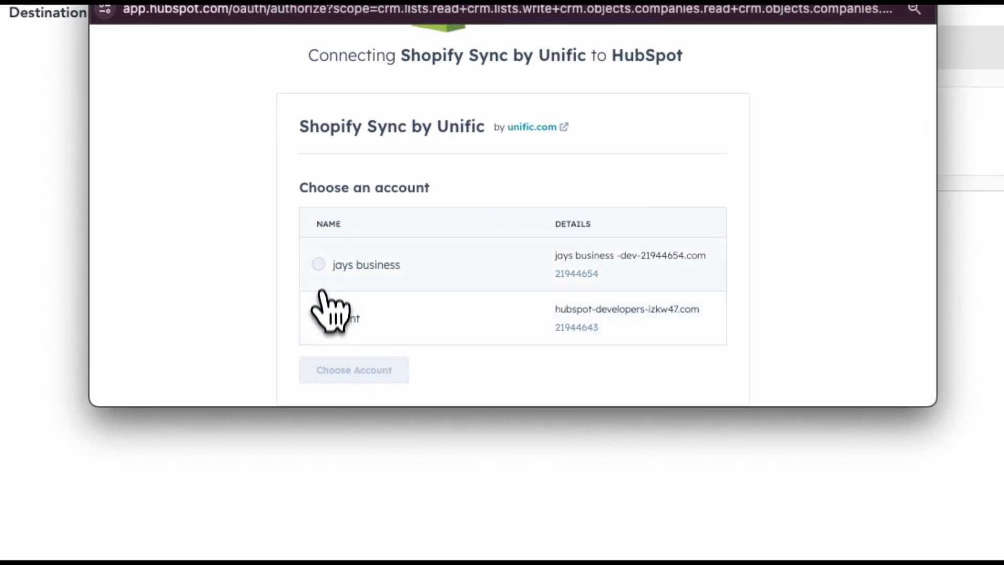
left_click(319, 264)
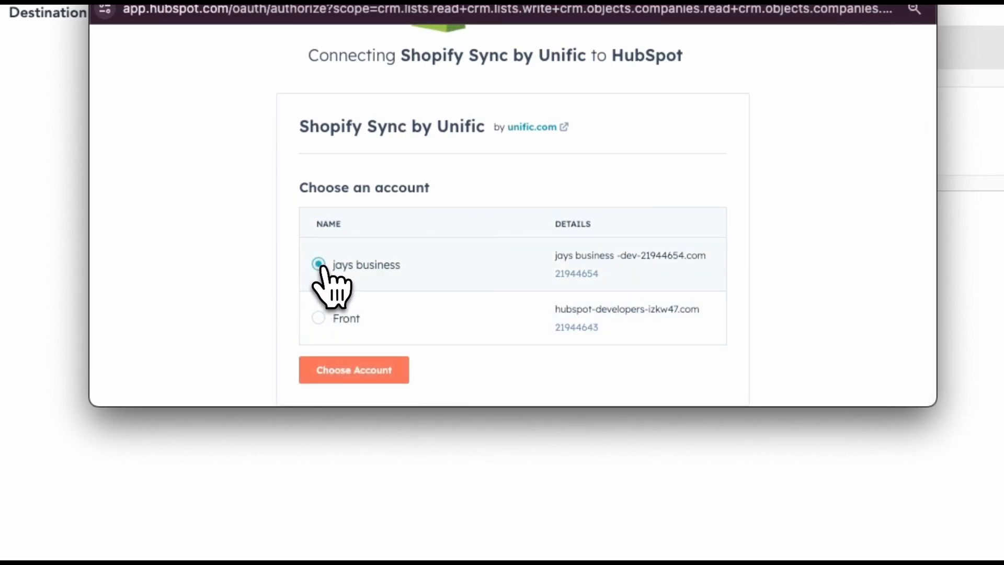
left_click(378, 372)
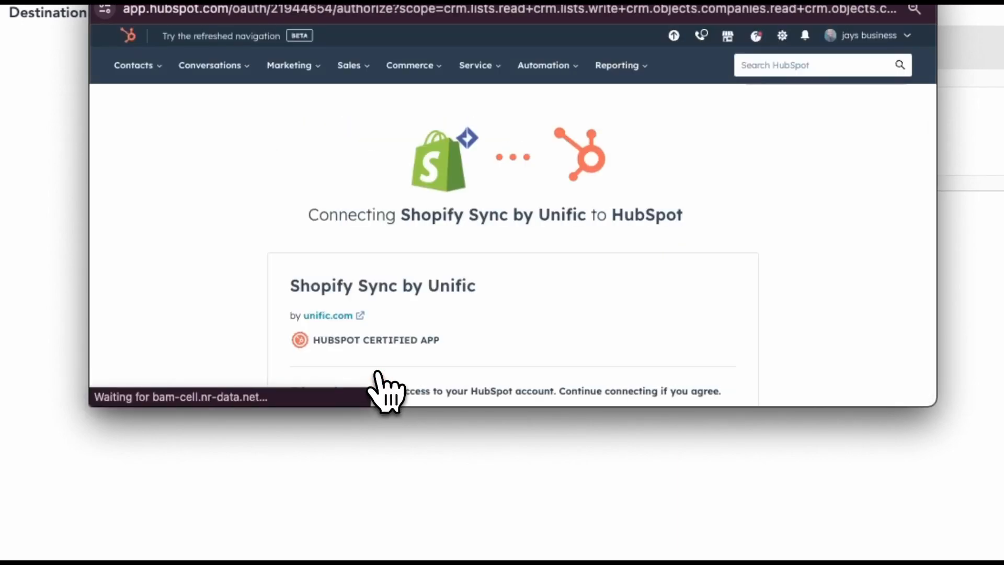
scroll(426, 349, "down", 15)
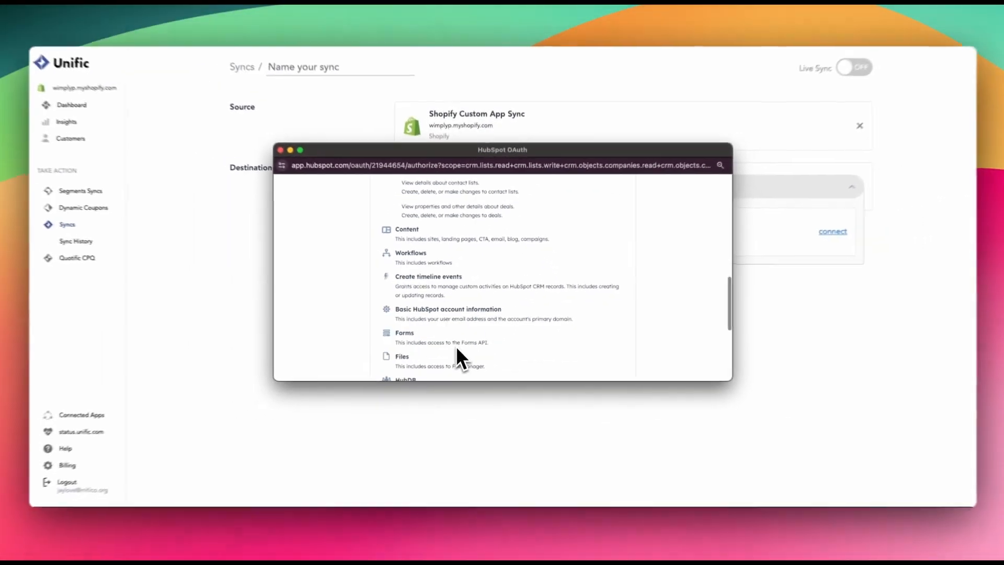
scroll(458, 345, "down", 3)
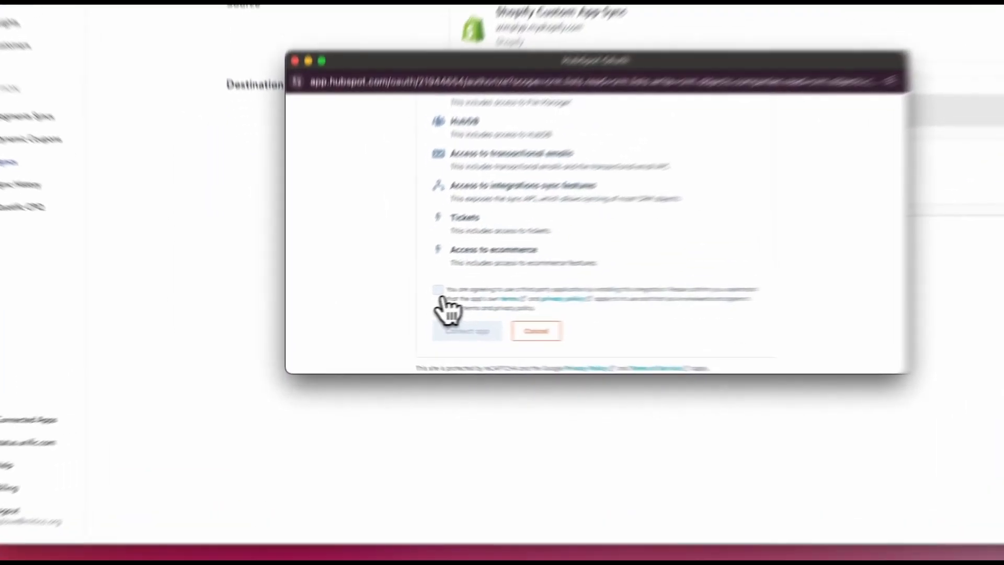
left_click(438, 292)
left_click(458, 333)
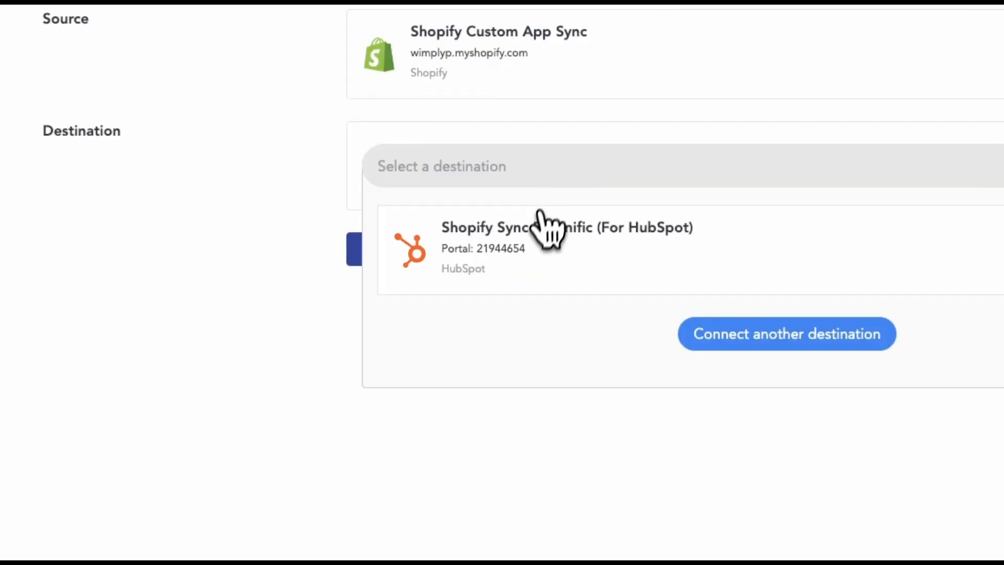
Select the connected HubSpot portal as the destination and save the sync with the name Unific Sync
left_click(498, 229)
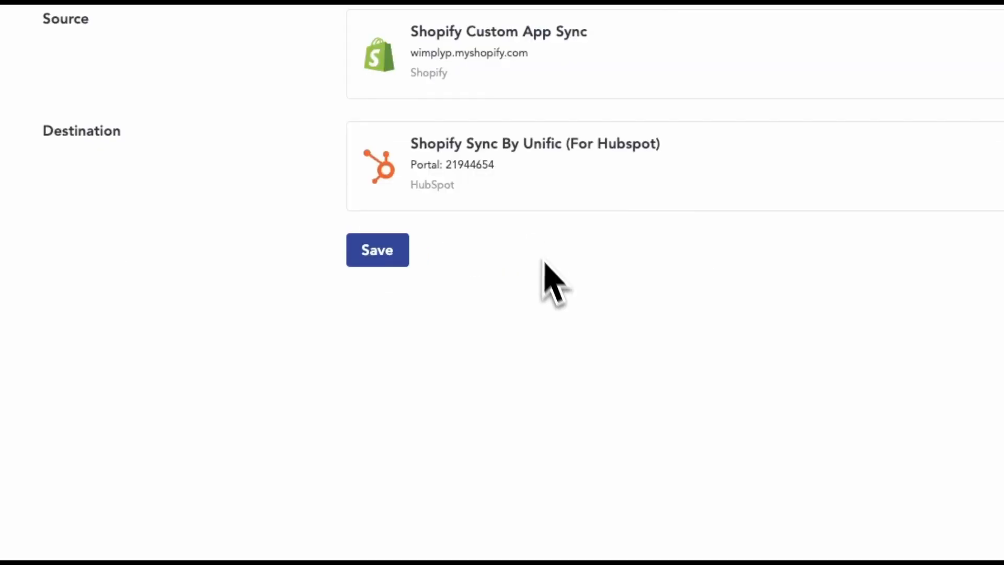
left_click(380, 256)
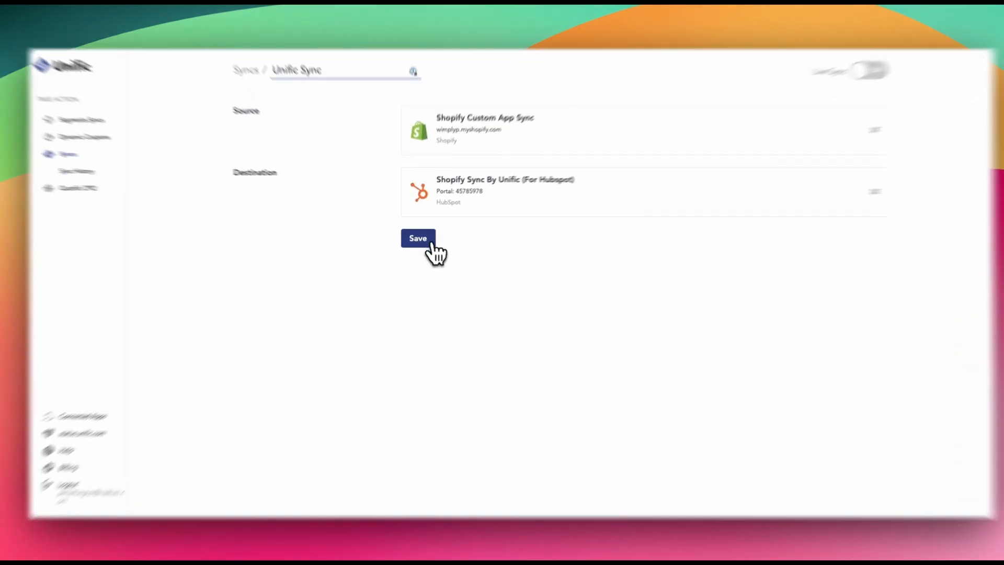
left_click(416, 238)
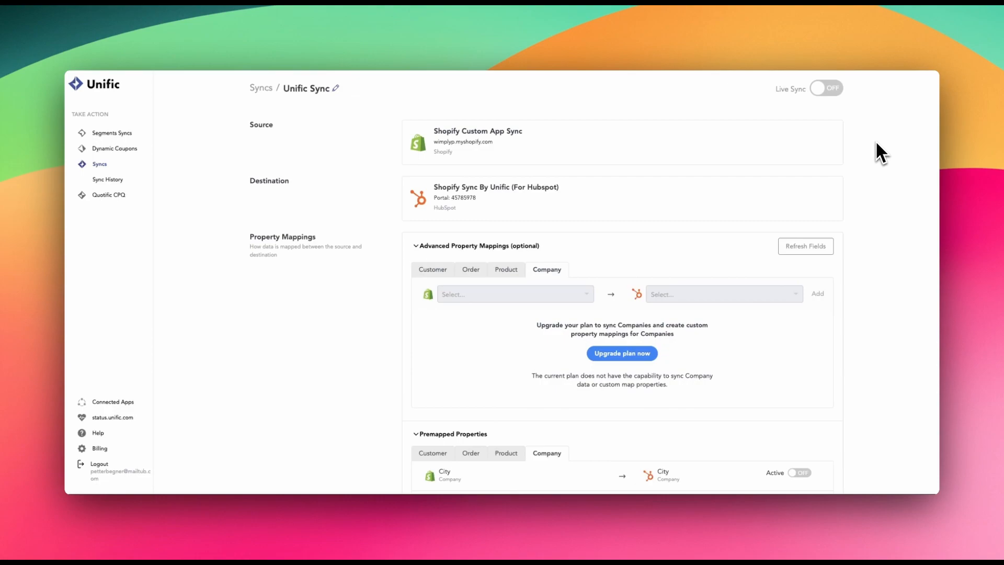
Review the sync's property mappings, including the premapped properties for customers, orders and products
scroll(876, 143, "down", 3)
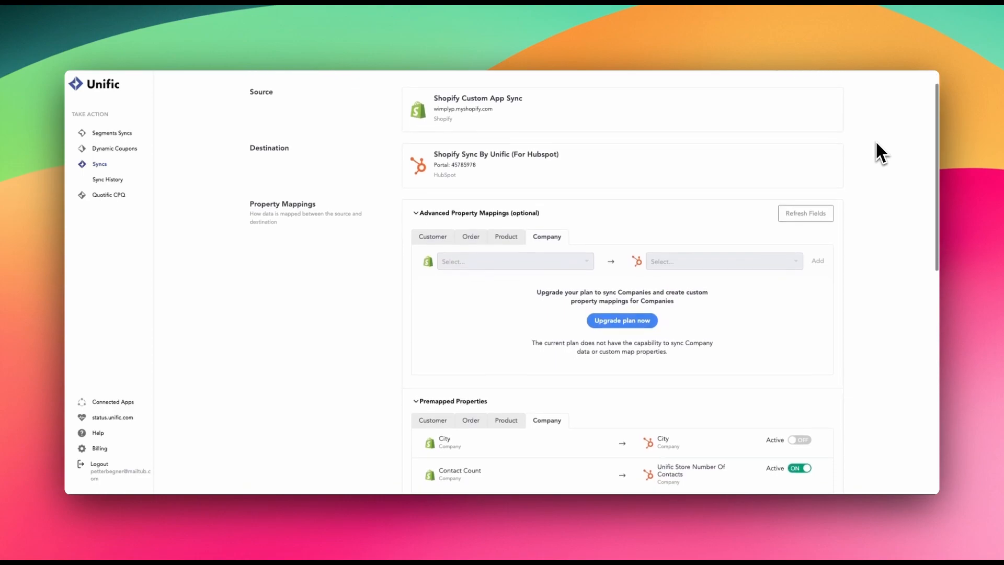
scroll(876, 143, "down", 5)
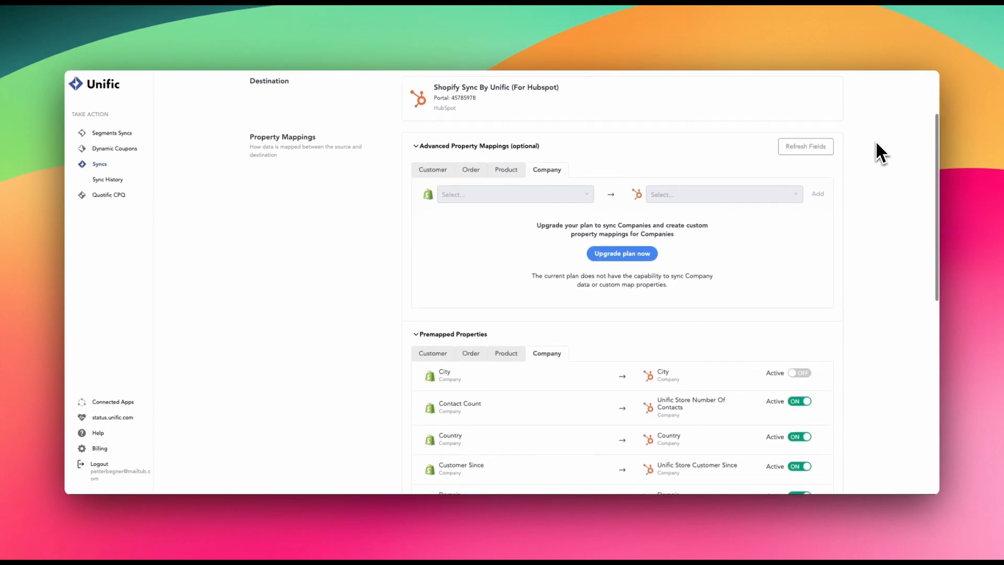
scroll(875, 140, "down", 8)
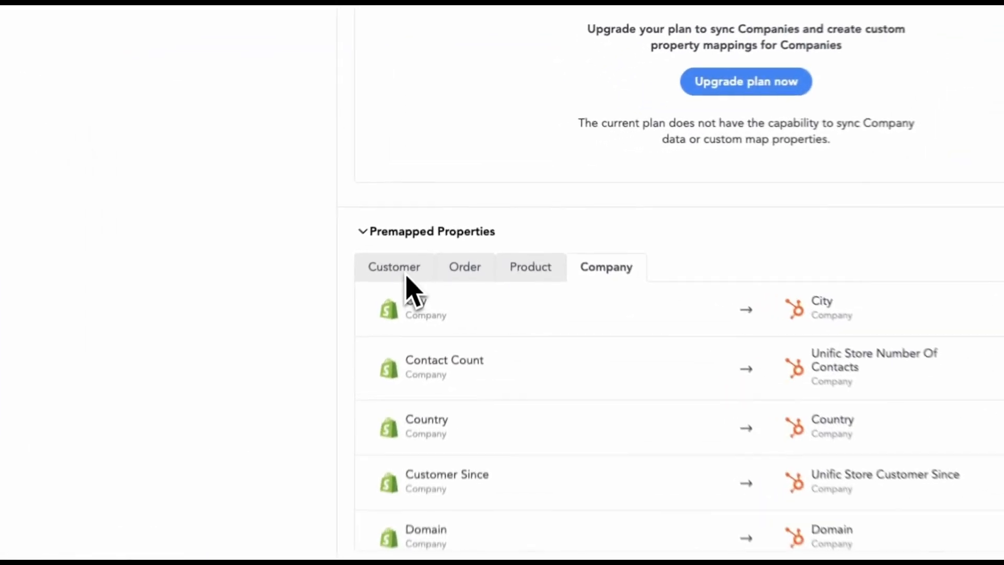
left_click(400, 281)
left_click(473, 282)
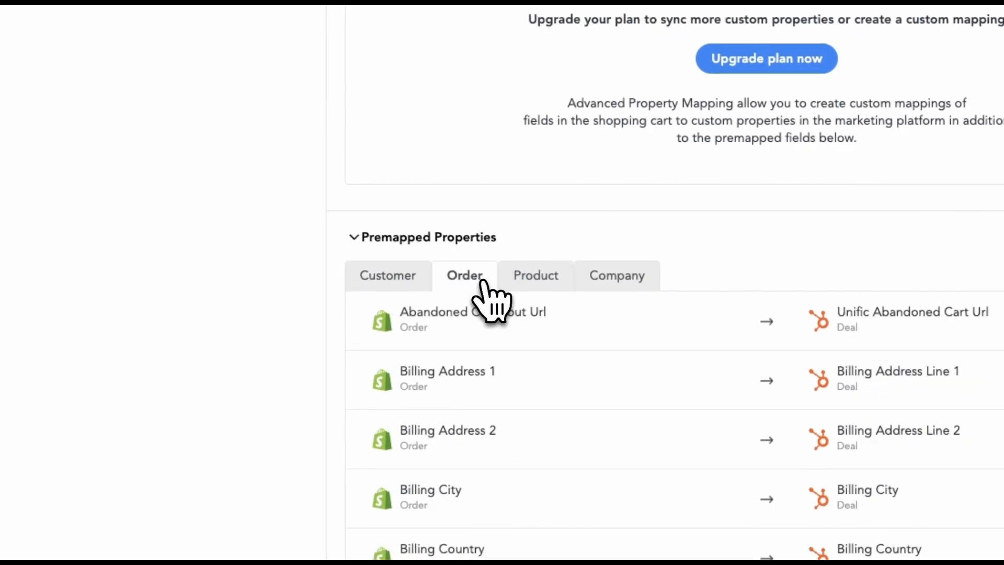
left_click(530, 284)
Activate the City mapping among the premapped Company properties
left_click(609, 289)
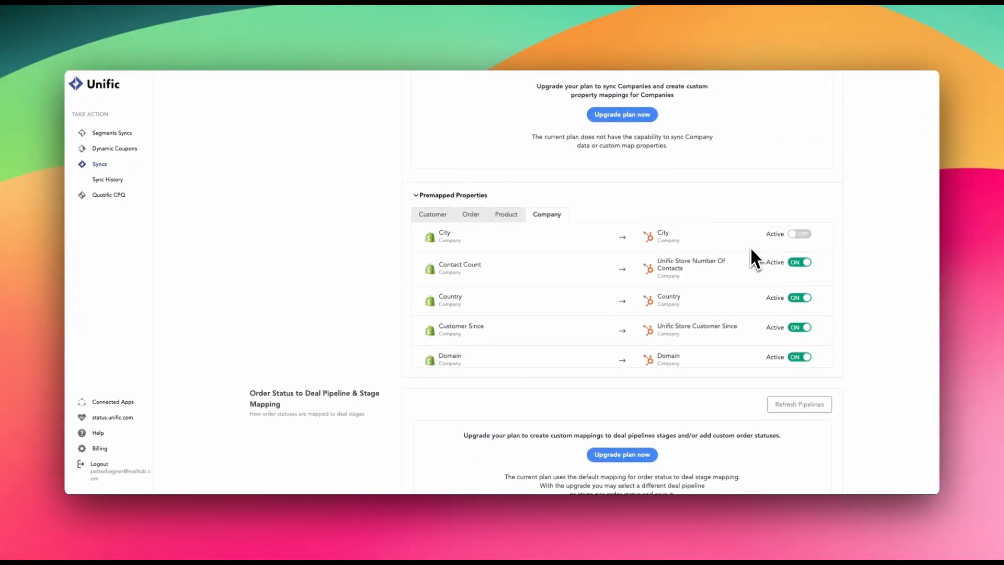
scroll(753, 257, "up", 1)
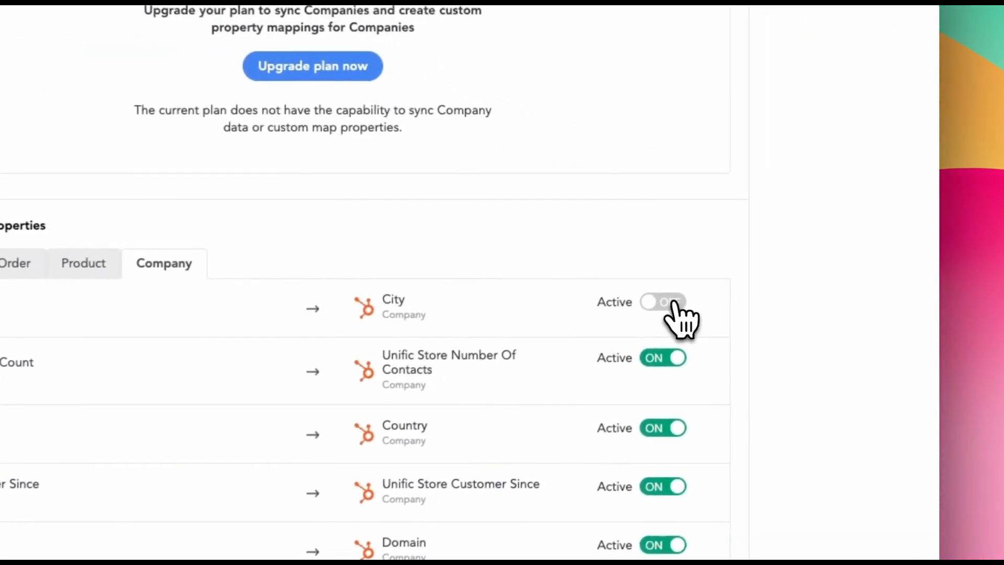
left_click(674, 303)
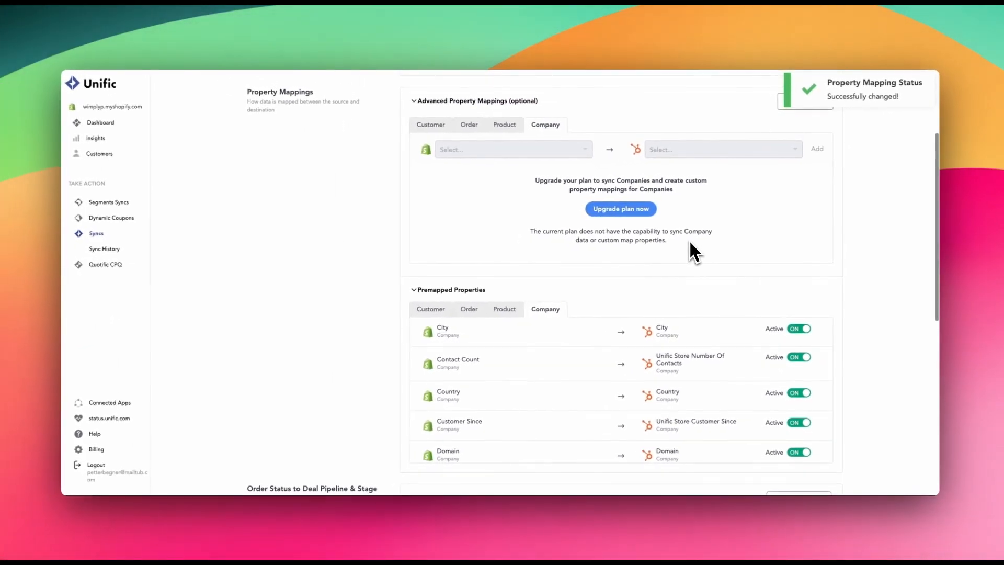
Turn on Live Sync for the Unific Sync
scroll(689, 240, "up", 2)
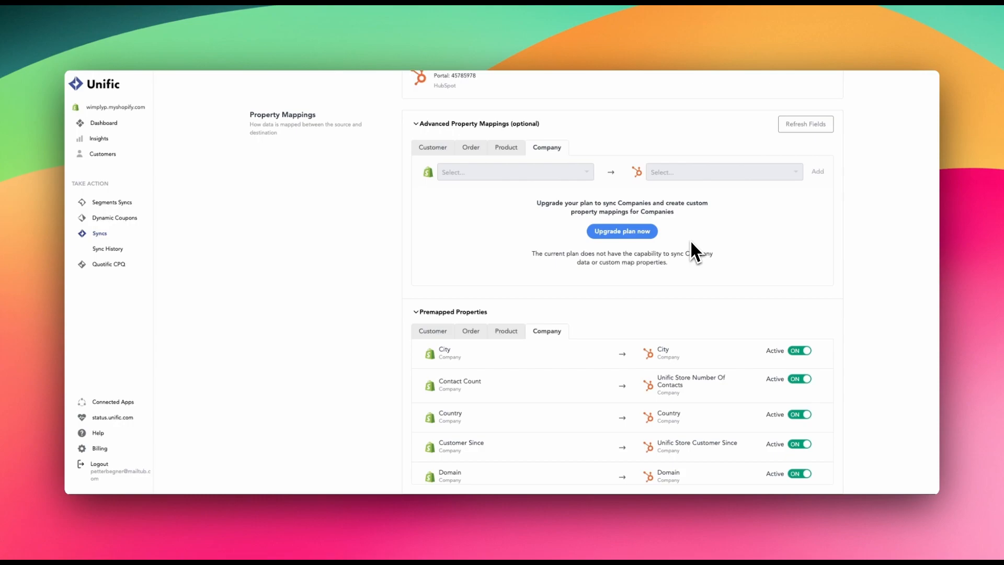
scroll(691, 242, "up", 2)
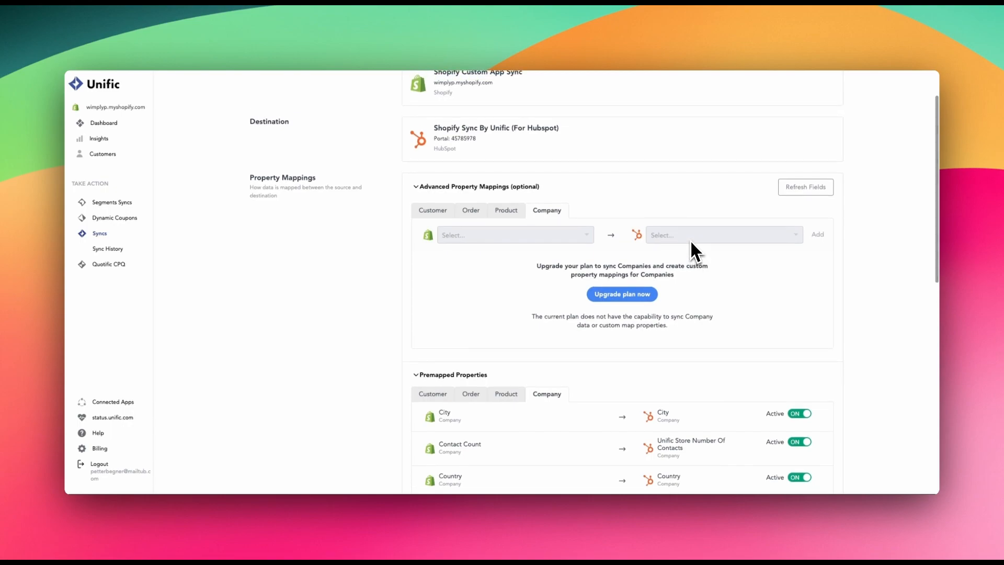
scroll(691, 242, "up", 1)
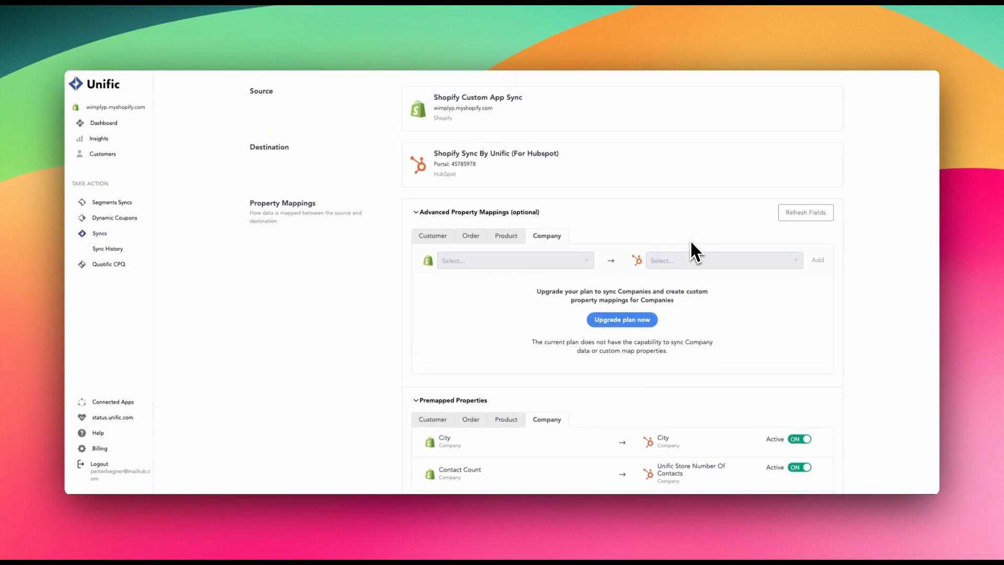
scroll(690, 242, "up", 1)
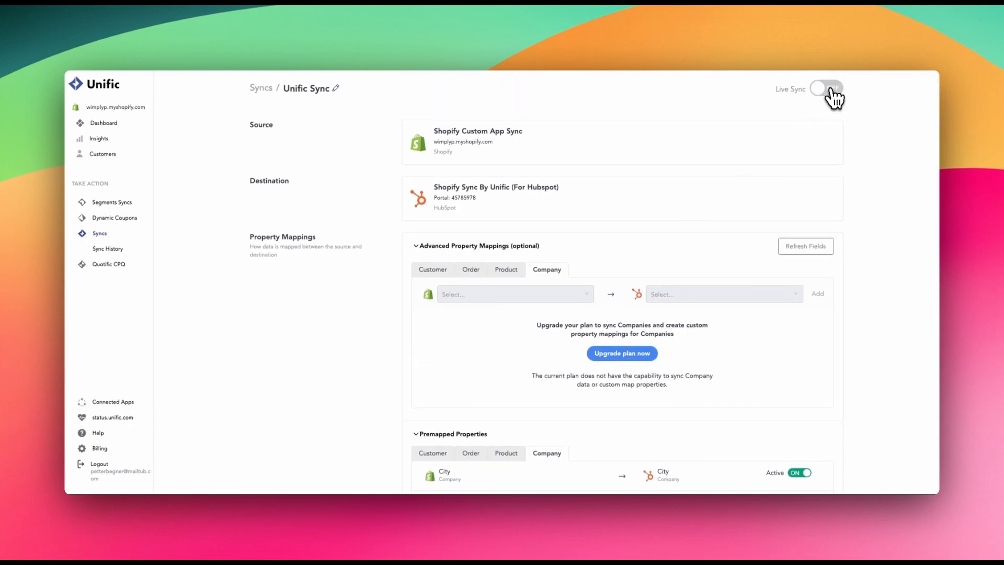
left_click(829, 88)
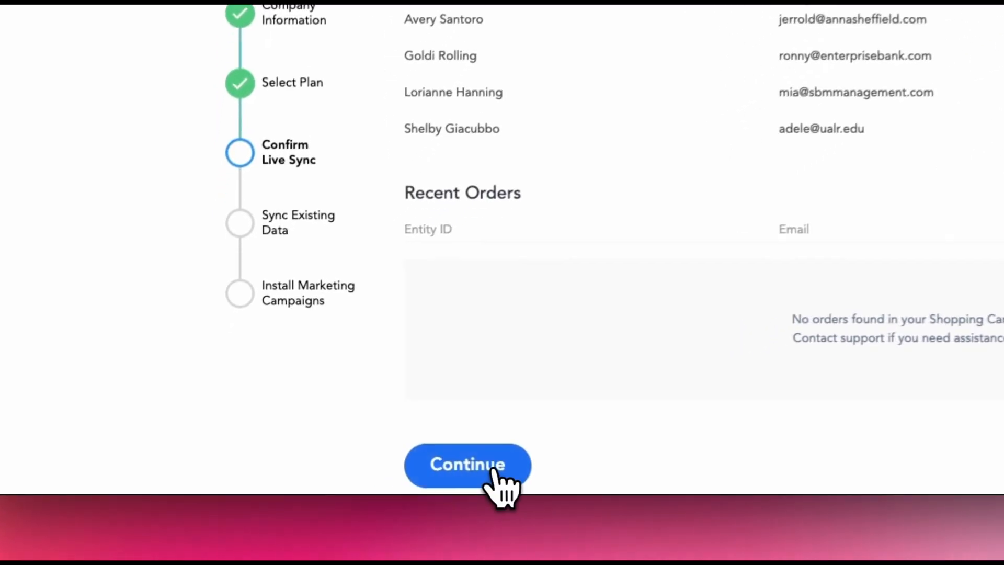
Continue through the Confirm Live Sync, Sync Existing Data and Install Marketing Campaigns stages of the setup to reach the dashboard
left_click(325, 478)
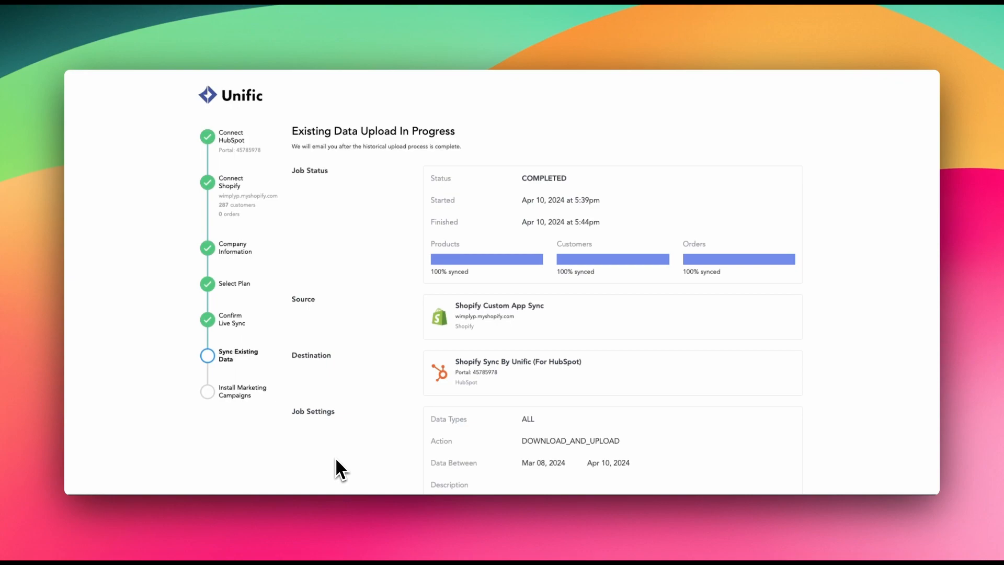
scroll(339, 438, "down", 1)
scroll(340, 438, "down", 2)
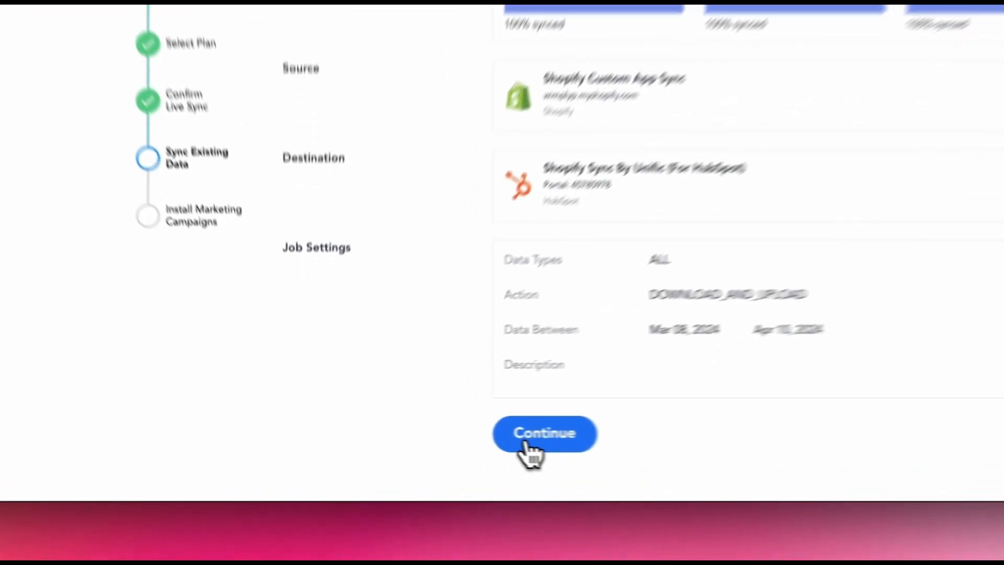
left_click(444, 458)
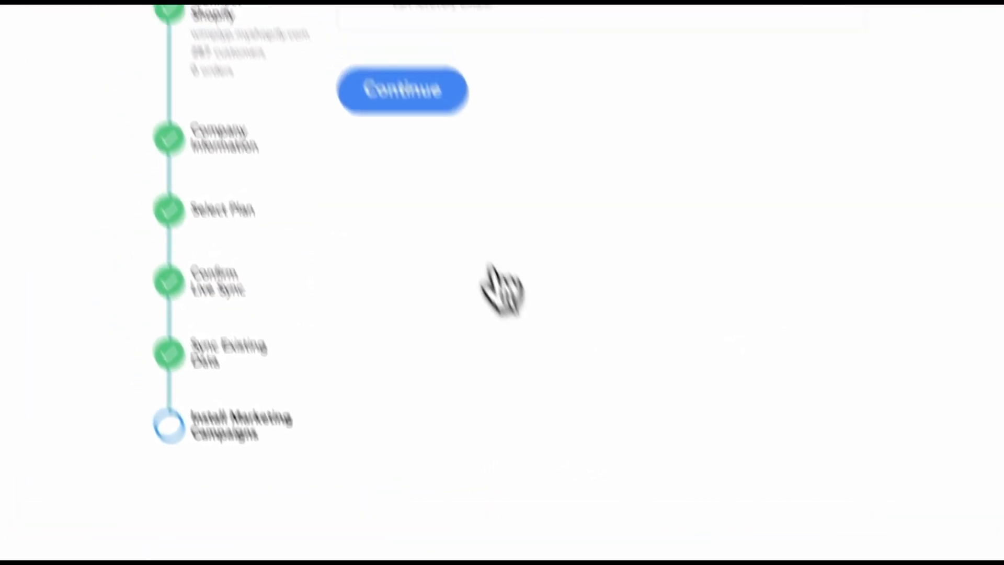
left_click(473, 222)
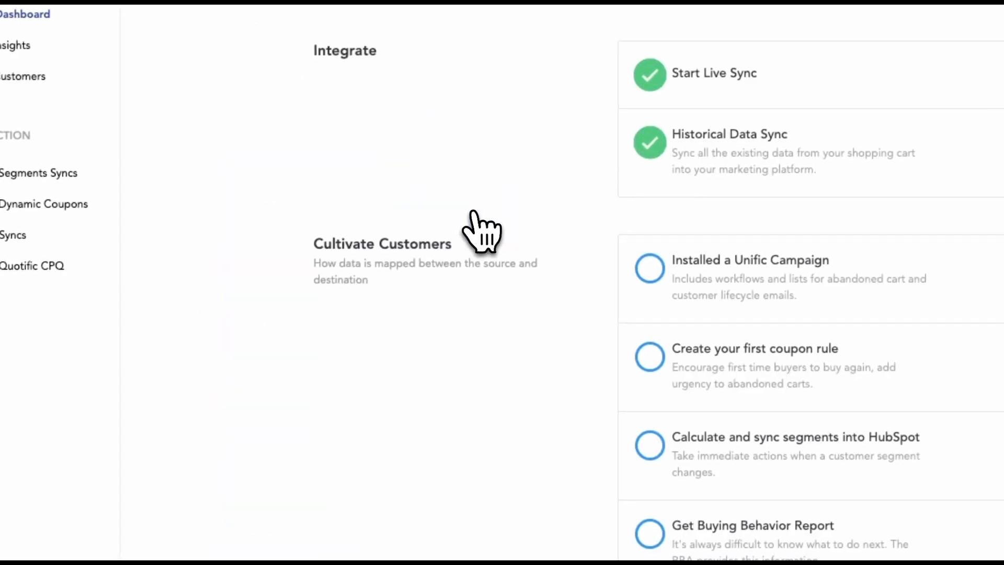